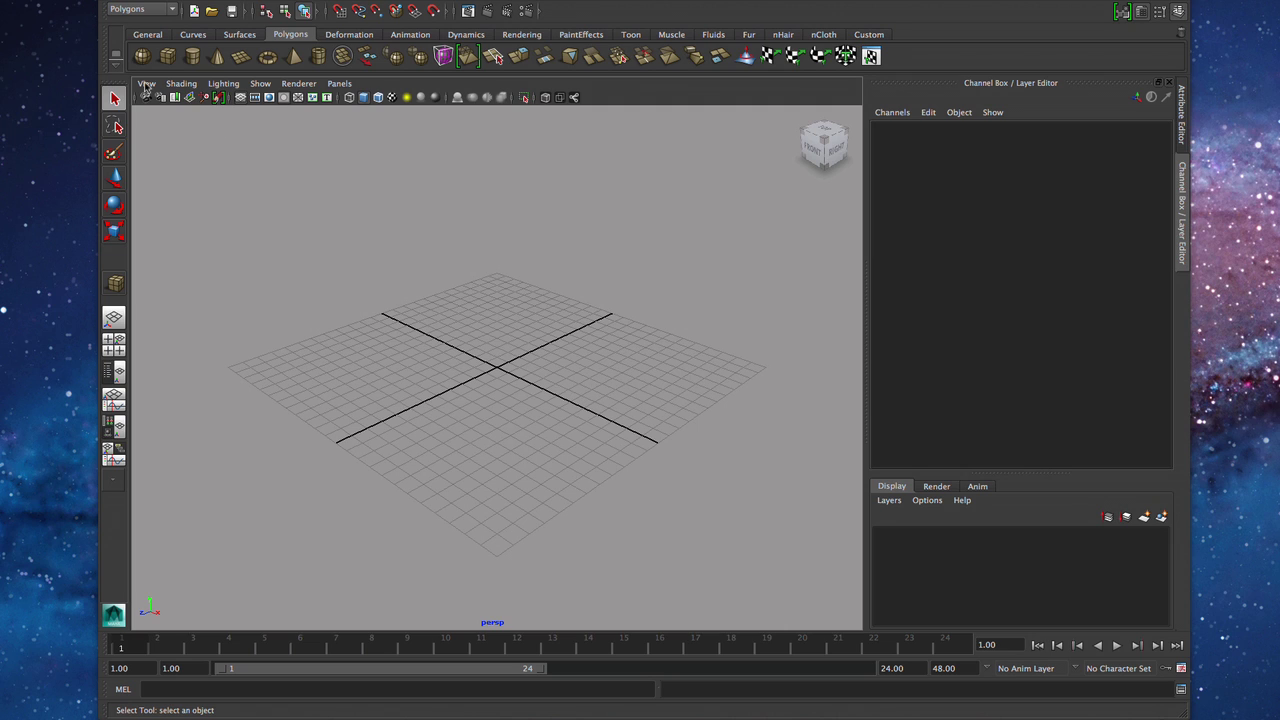
- Draw a polygon cube on the grid, about 13.9 wide, 7.2 high and 12.1 deep
click(167, 56)
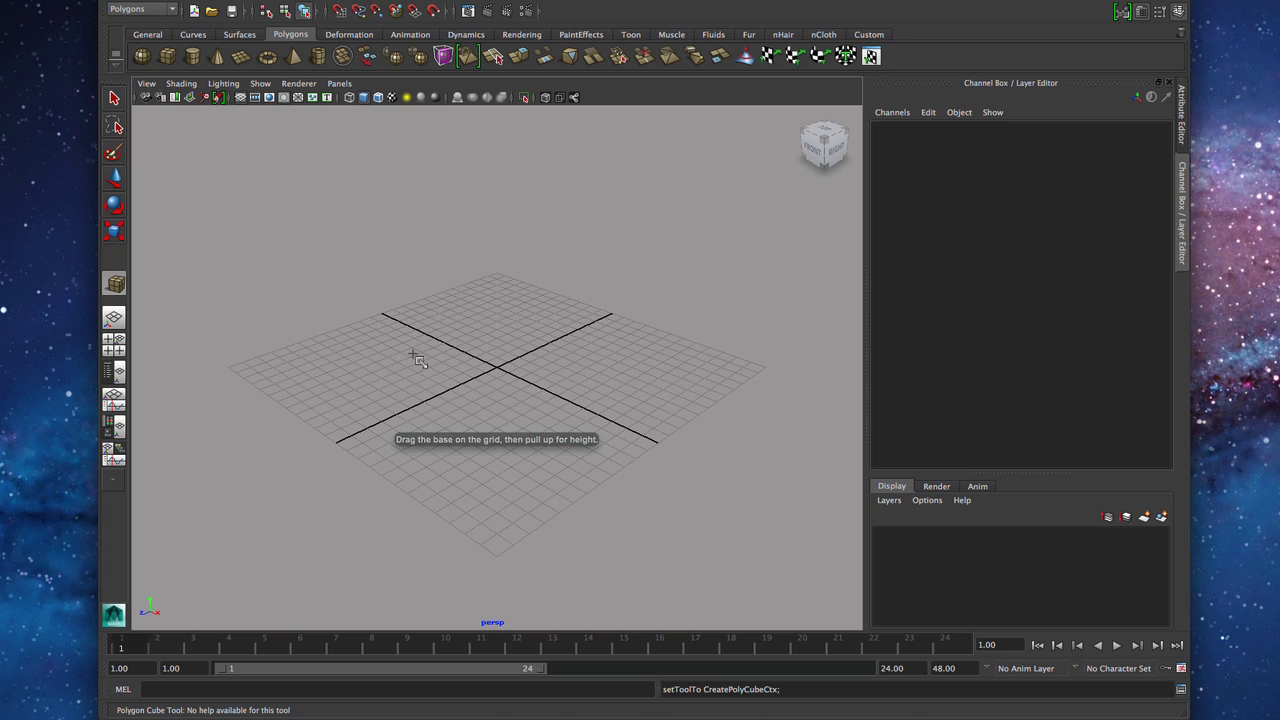
drag(396, 356, 686, 376)
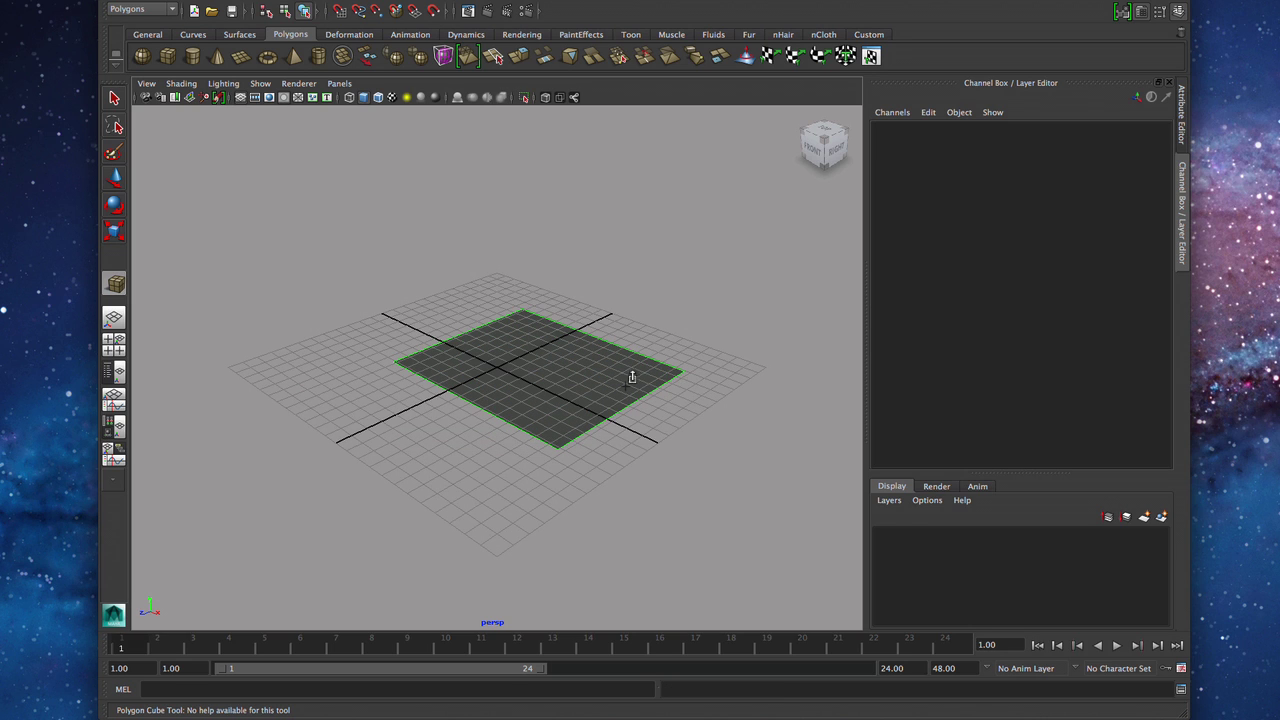
drag(597, 383, 586, 249)
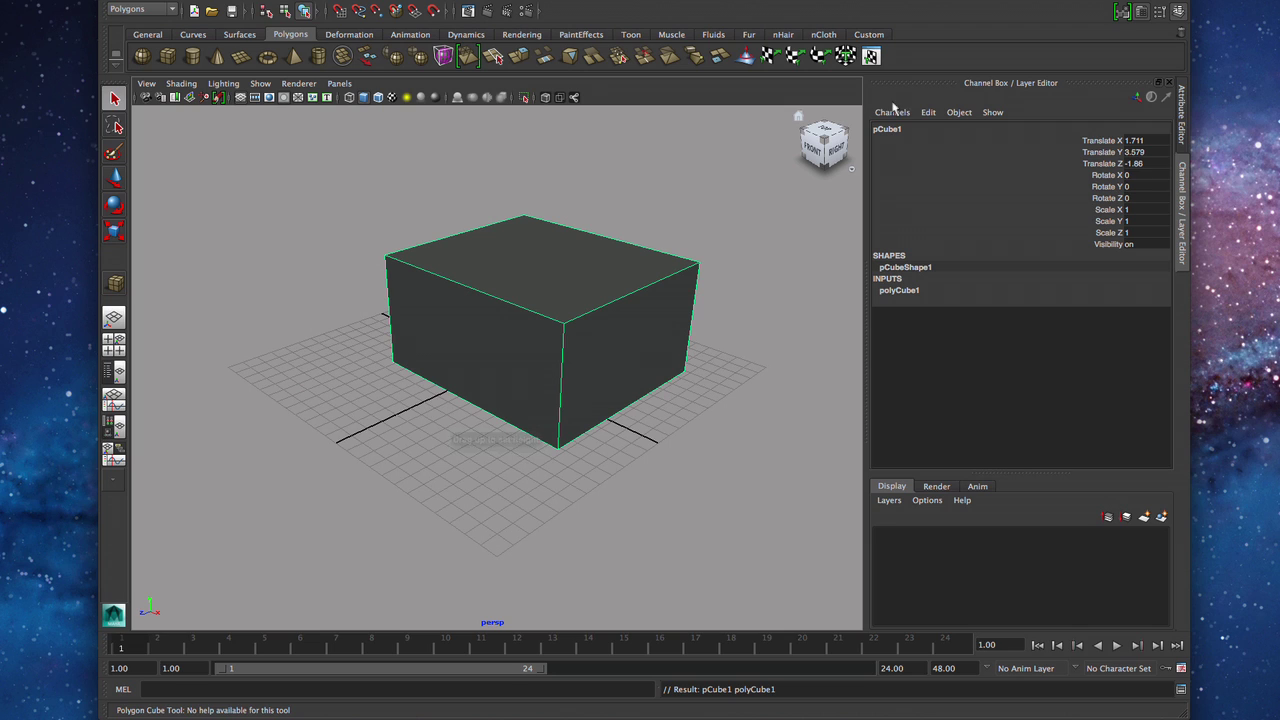
- Set the cube's width, height and depth subdivisions to 4 each
click(1178, 136)
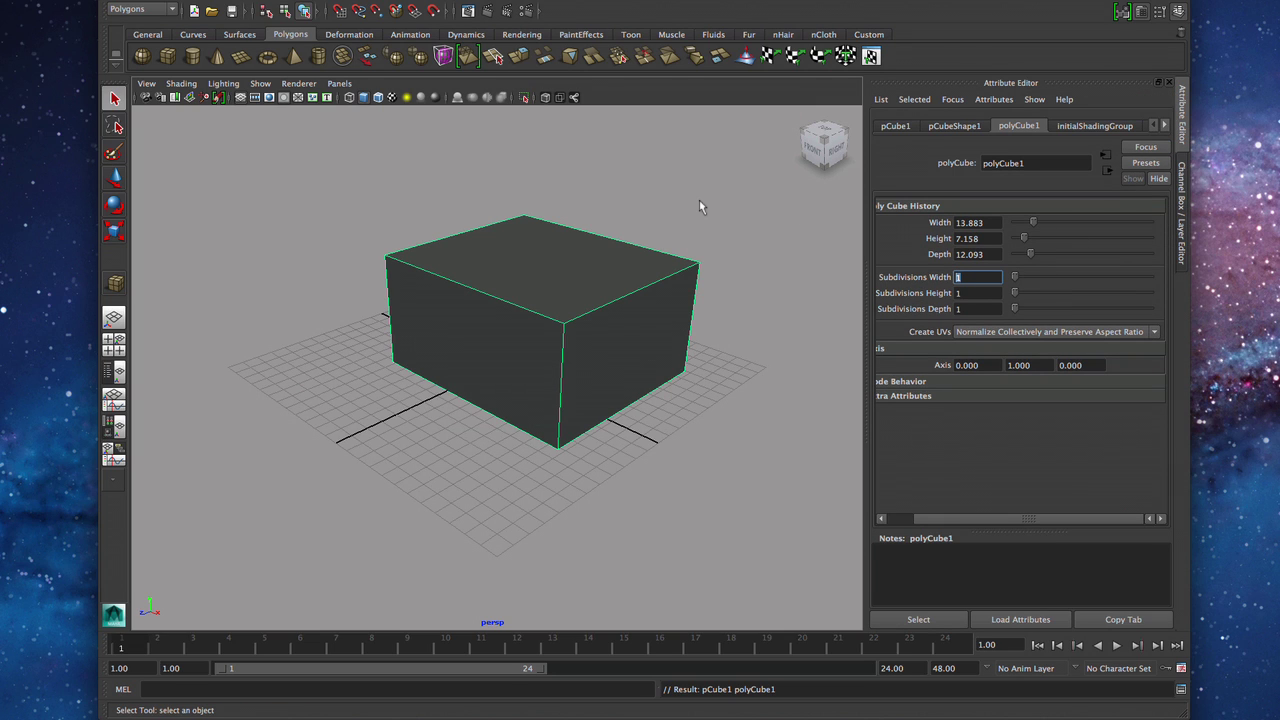
text(4)
key(Tab)
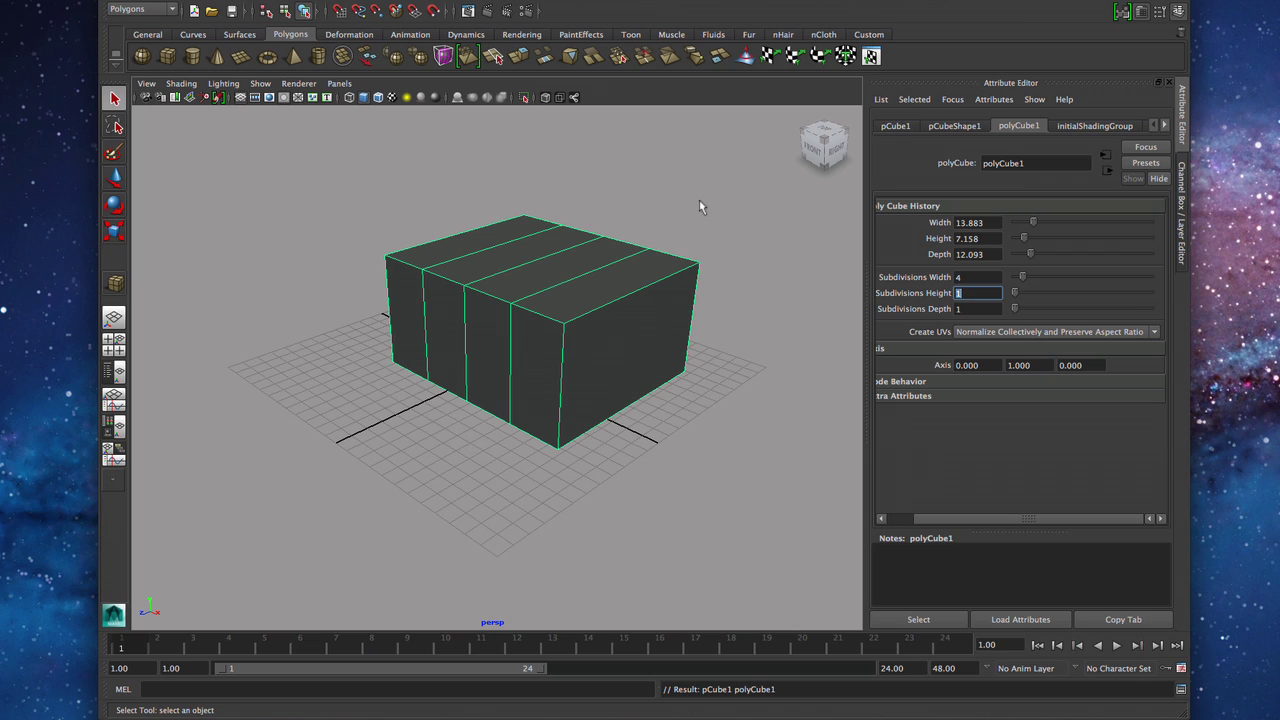
text(4)
key(Tab)
text(4)
key(Tab)
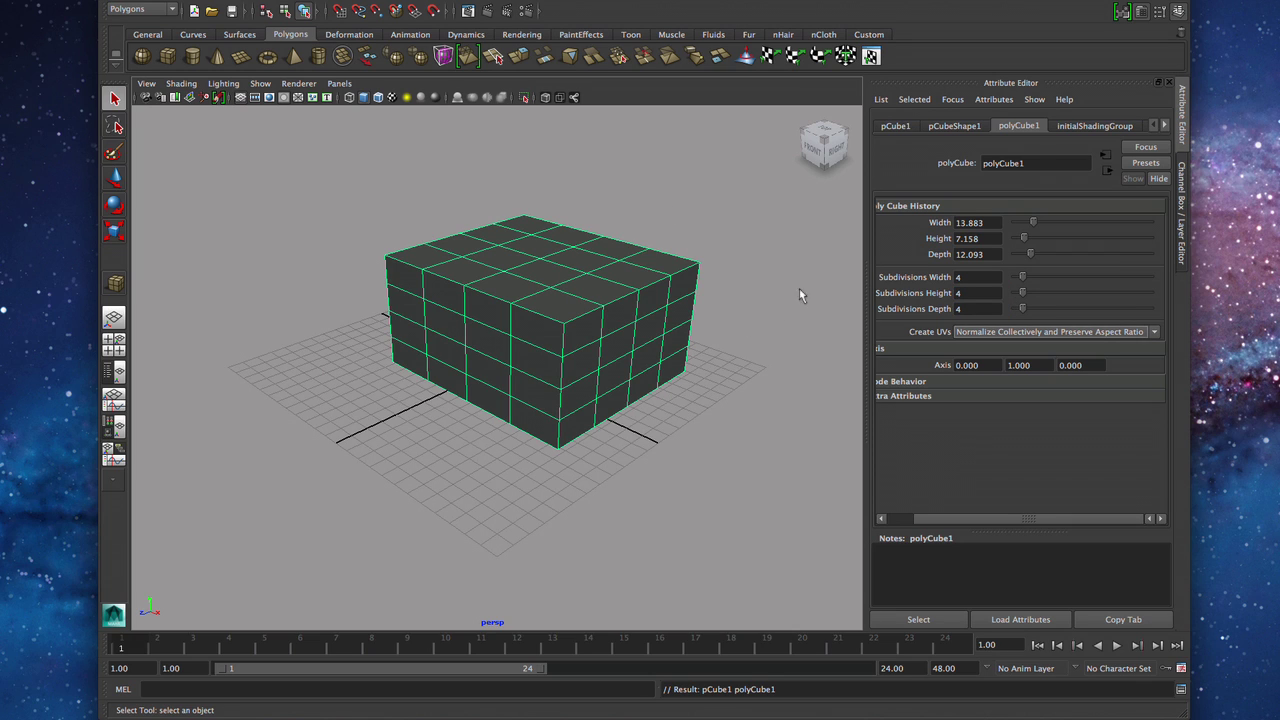
- Show the Modeling Toolkit and activate it for the cube
click(1123, 12)
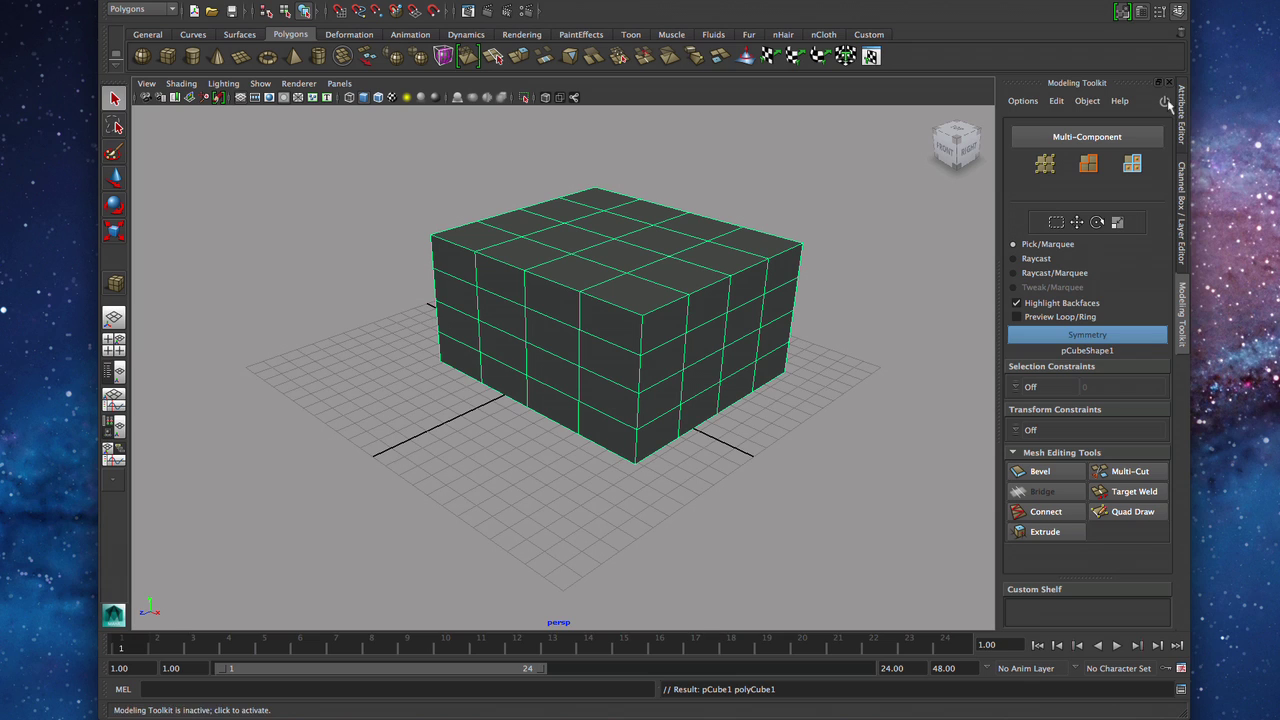
click(1022, 101)
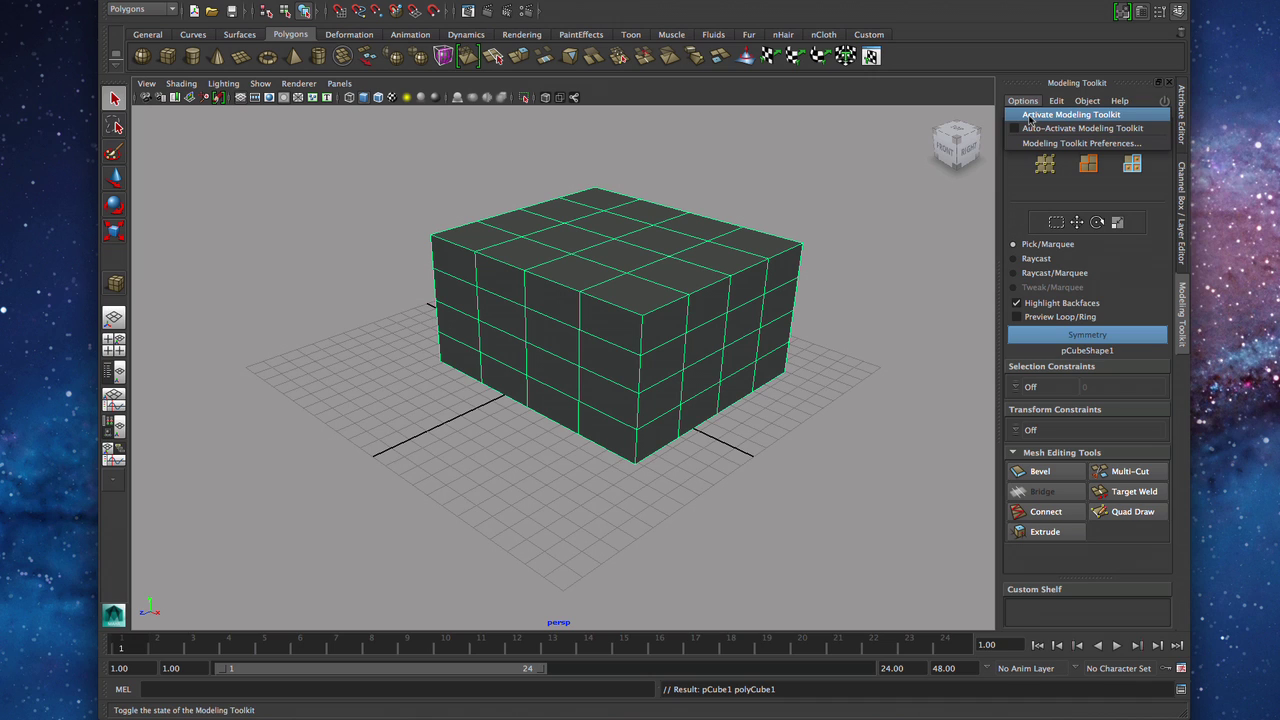
click(1029, 116)
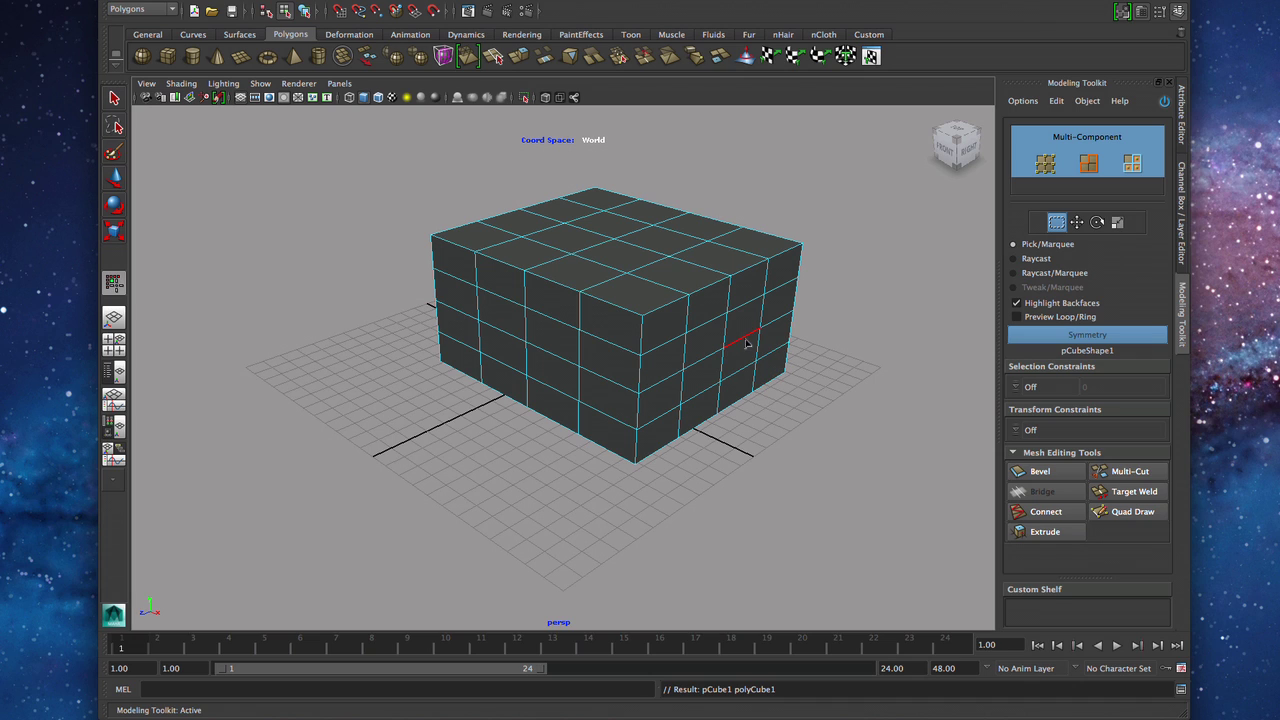
- Select a vertical center edge on the cube's front and enable symmetry from it
click(528, 329)
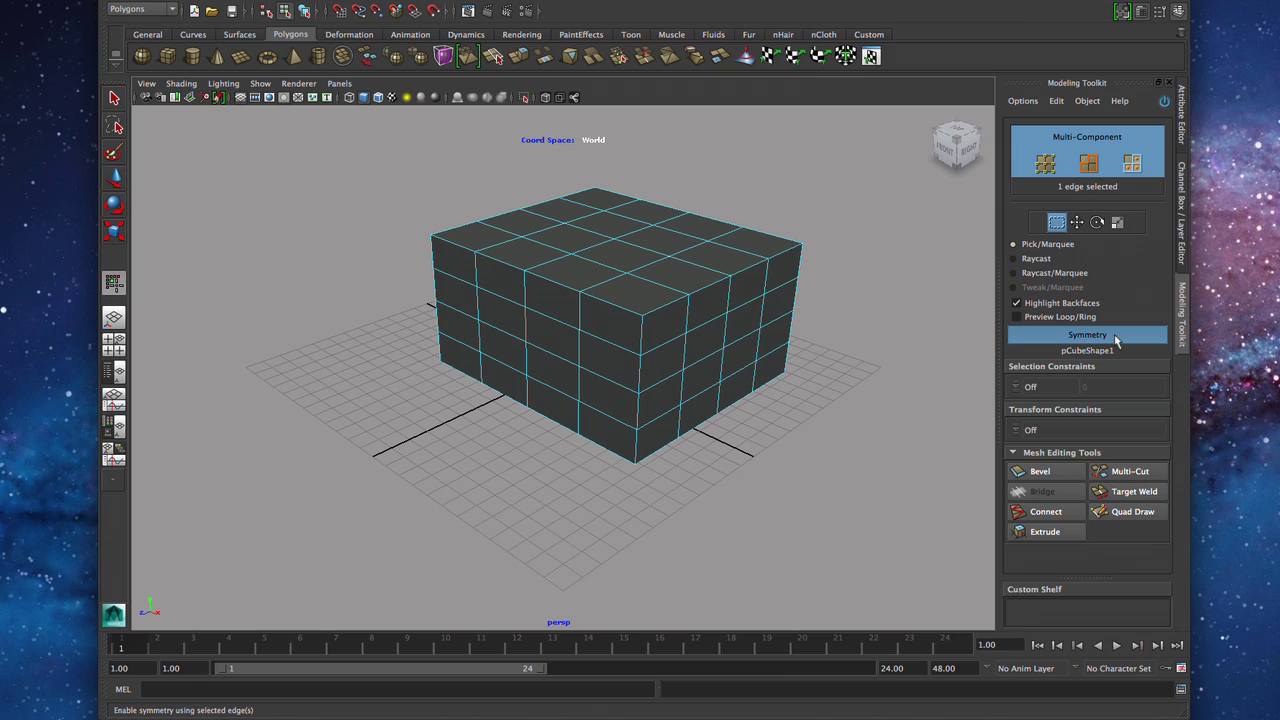
click(1117, 341)
click(1100, 337)
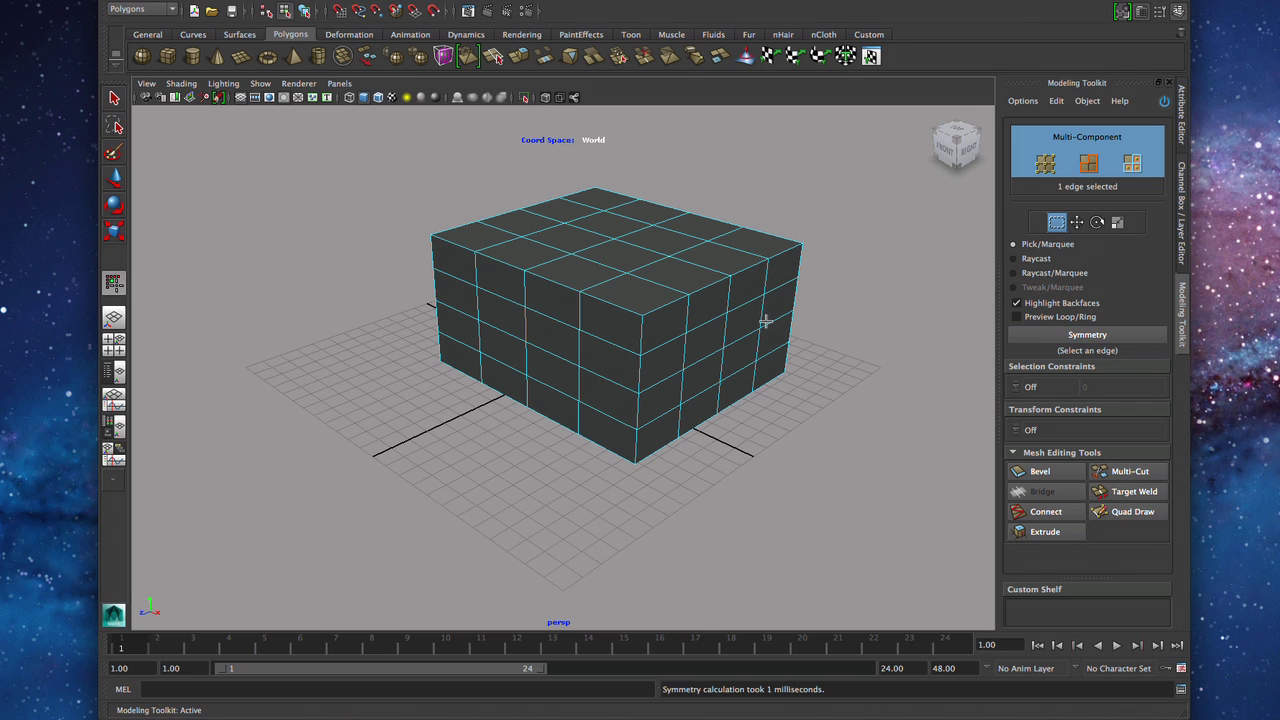
click(1088, 334)
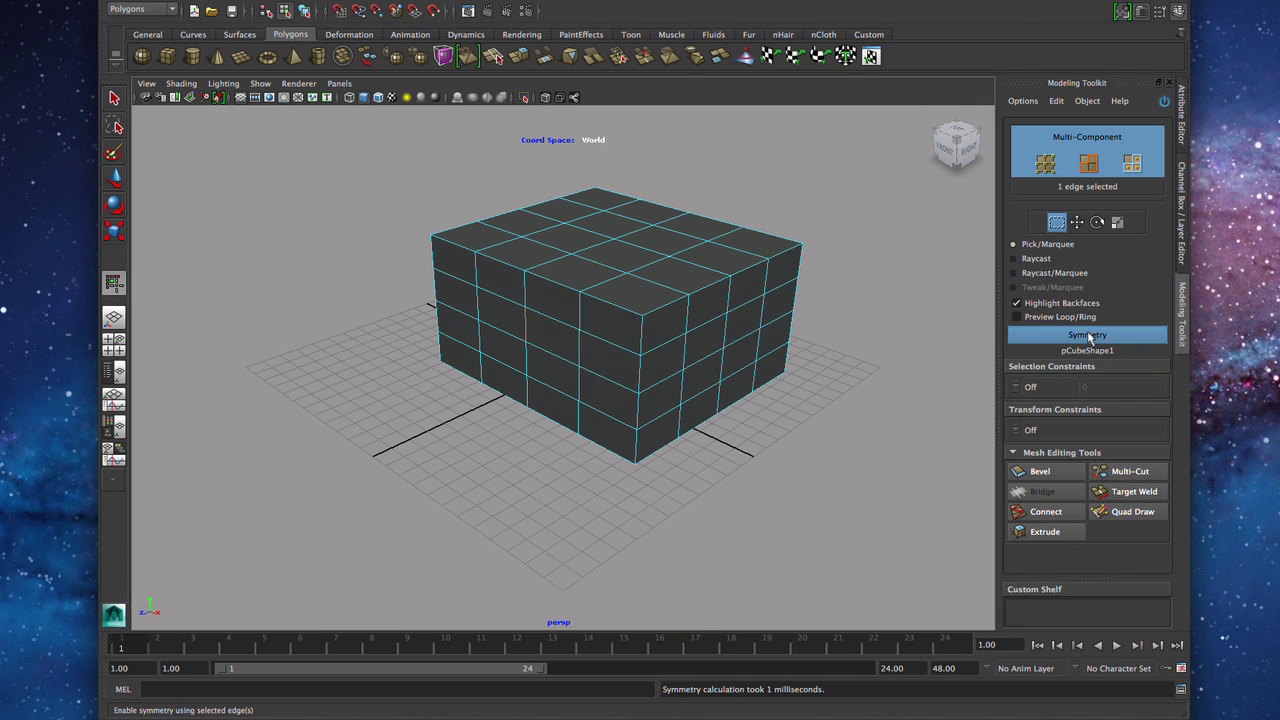
- Select a front face with its mirror, add the block of rear faces, and try moving the whole selection
click(614, 367)
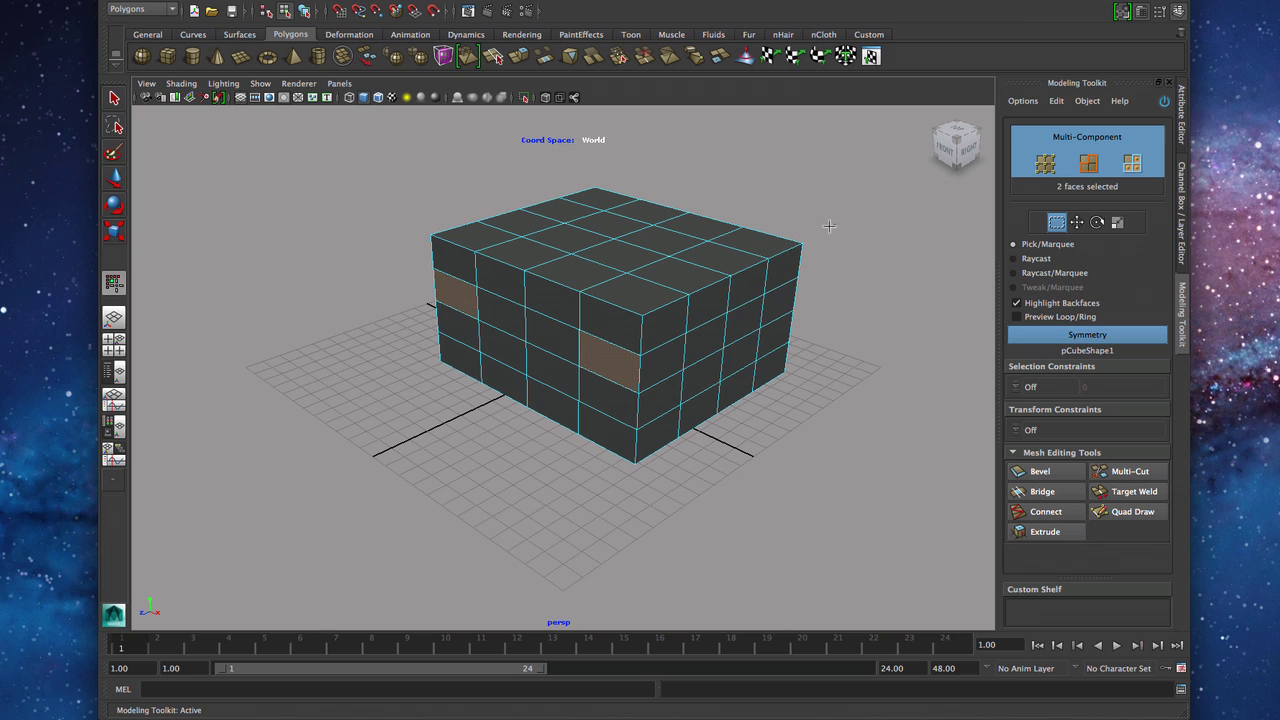
shift+drag(829, 226, 740, 363)
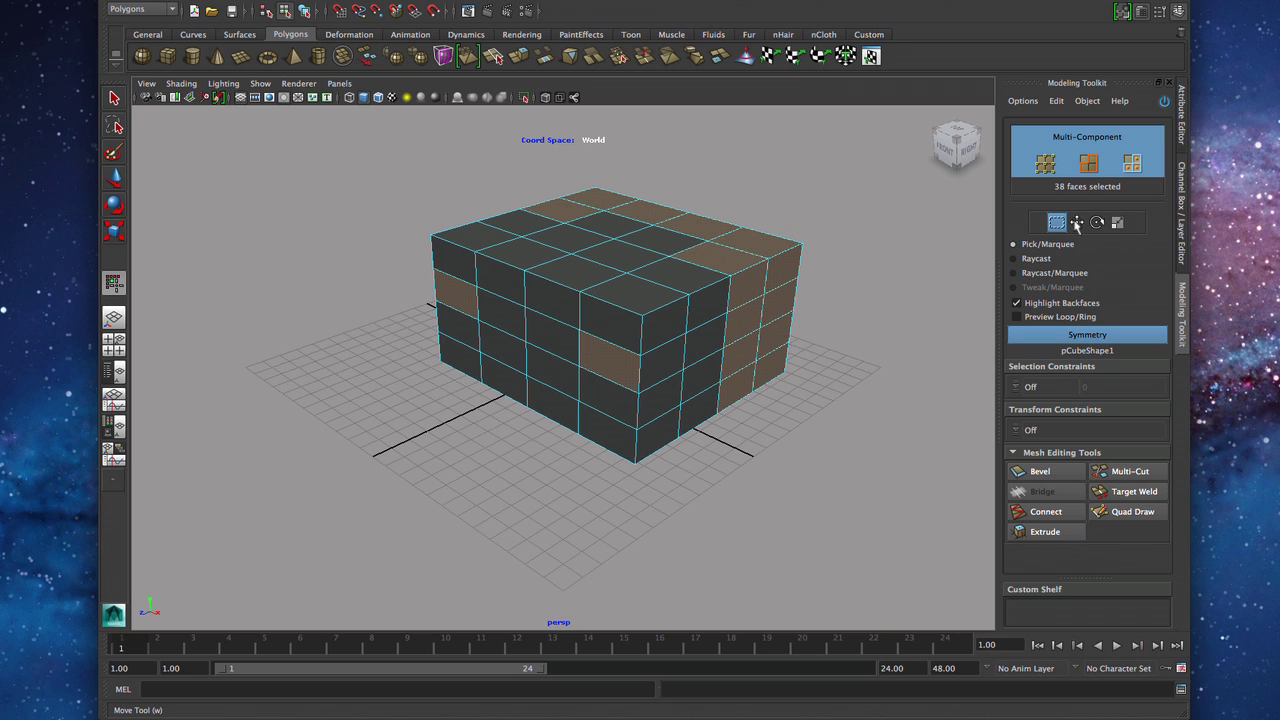
click(1077, 224)
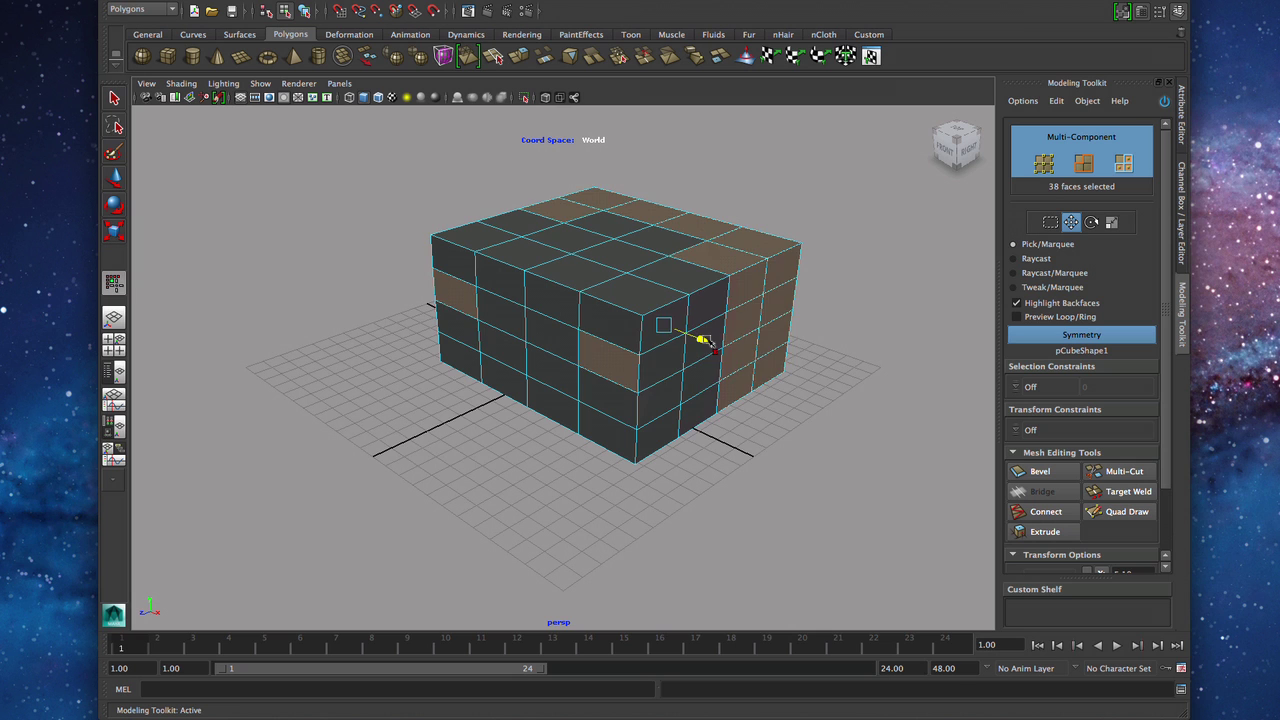
drag(706, 343, 606, 340)
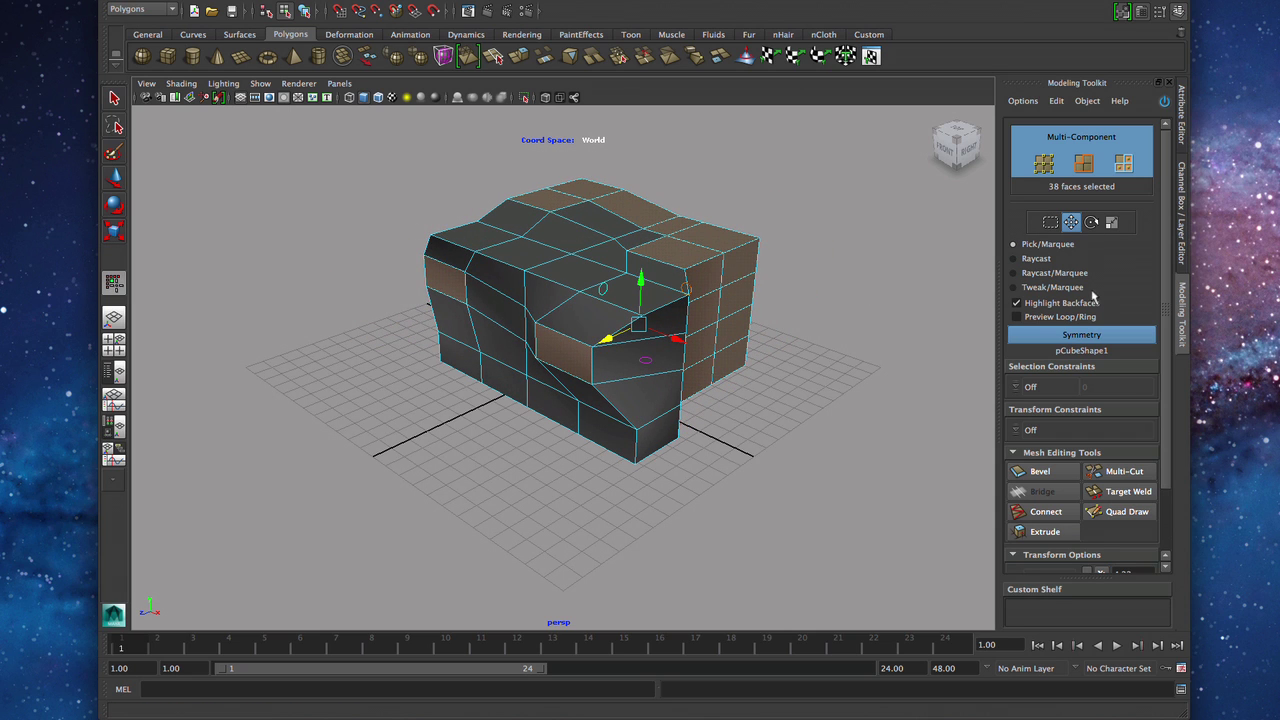
- Undo the moves of the selected faces
key(z)
key(z)
key(z)
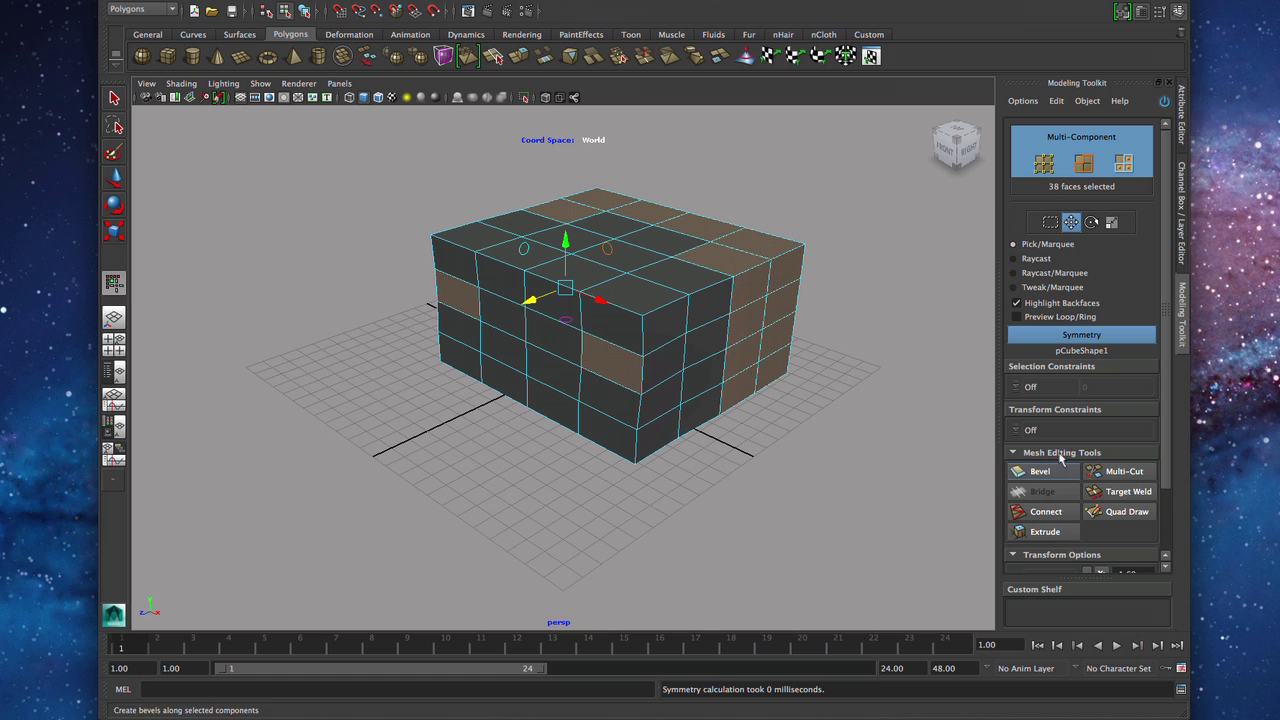
- Try extruding the selected faces by 4.31 in local Z, undo the extrusion and leave the Extrude tool
click(1043, 532)
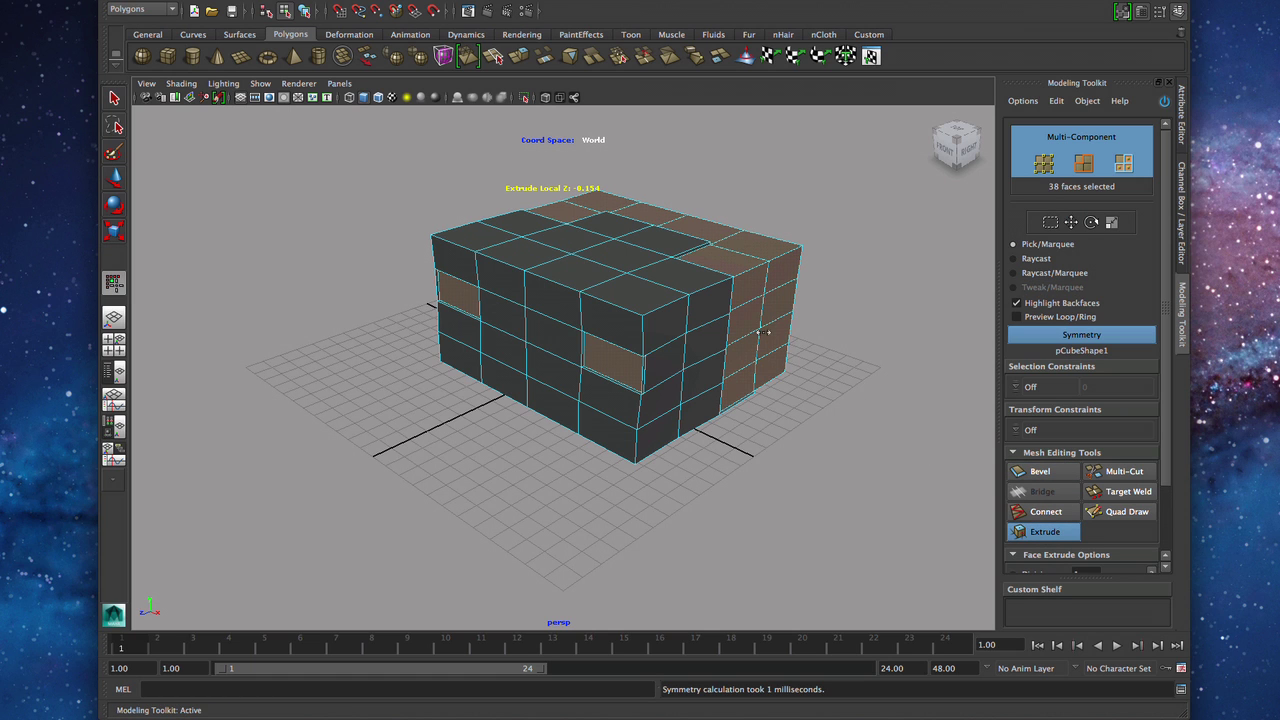
drag(826, 370, 897, 372)
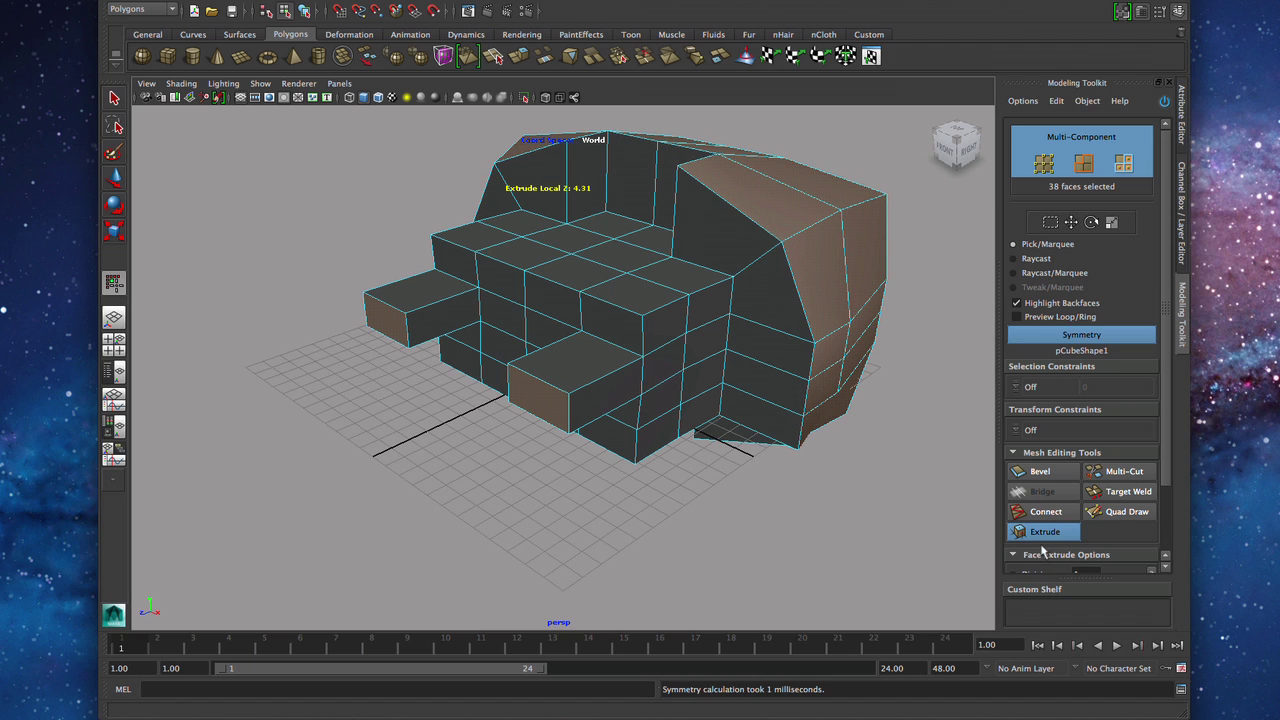
key(ctrl+z)
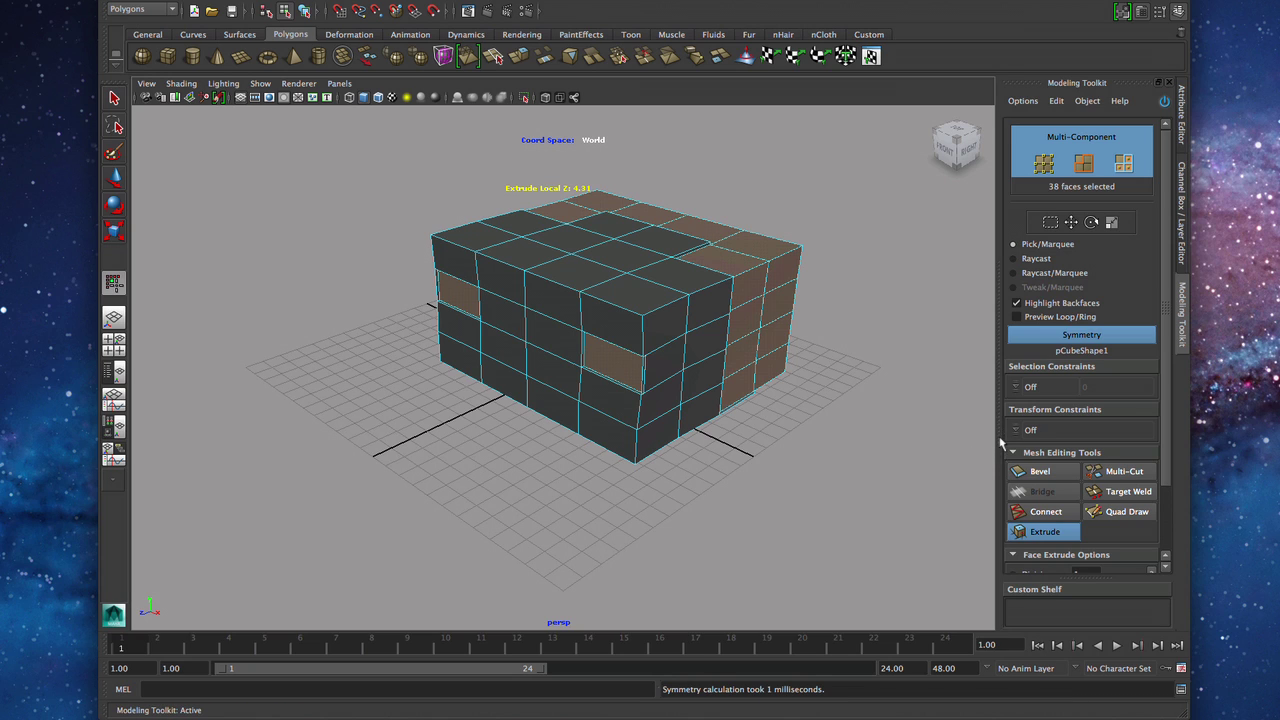
drag(885, 429, 883, 435)
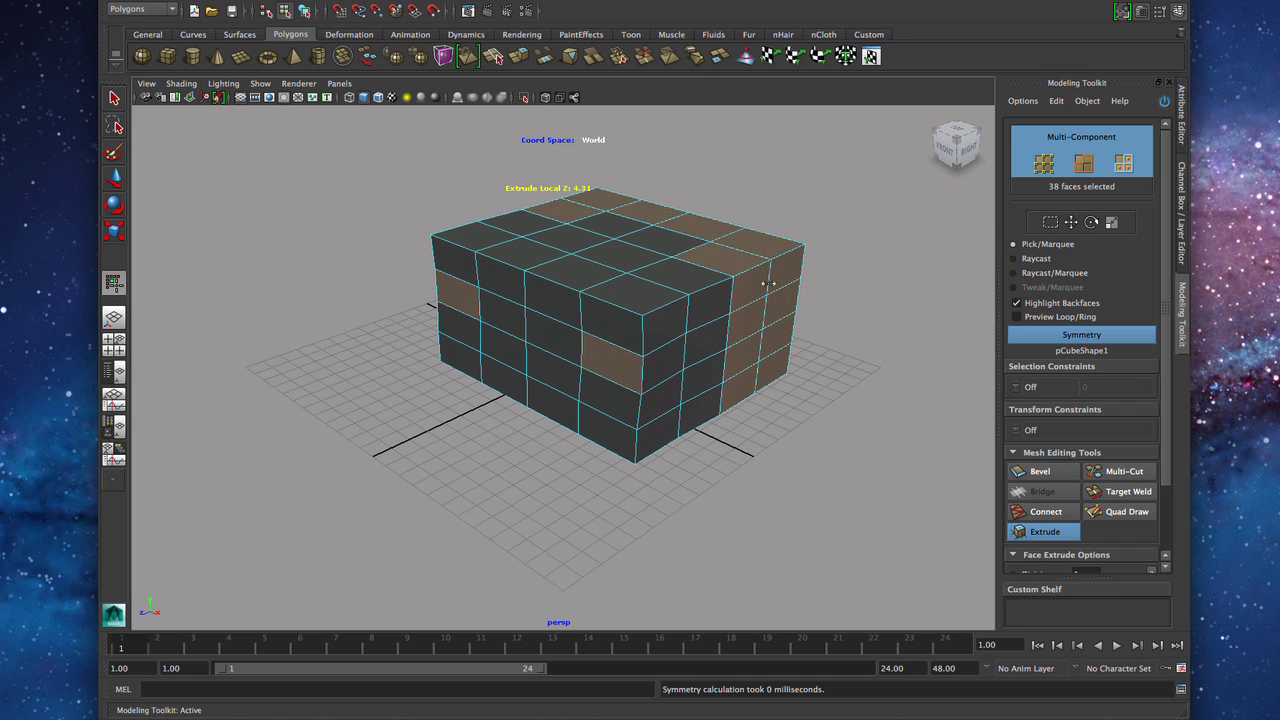
click(1057, 222)
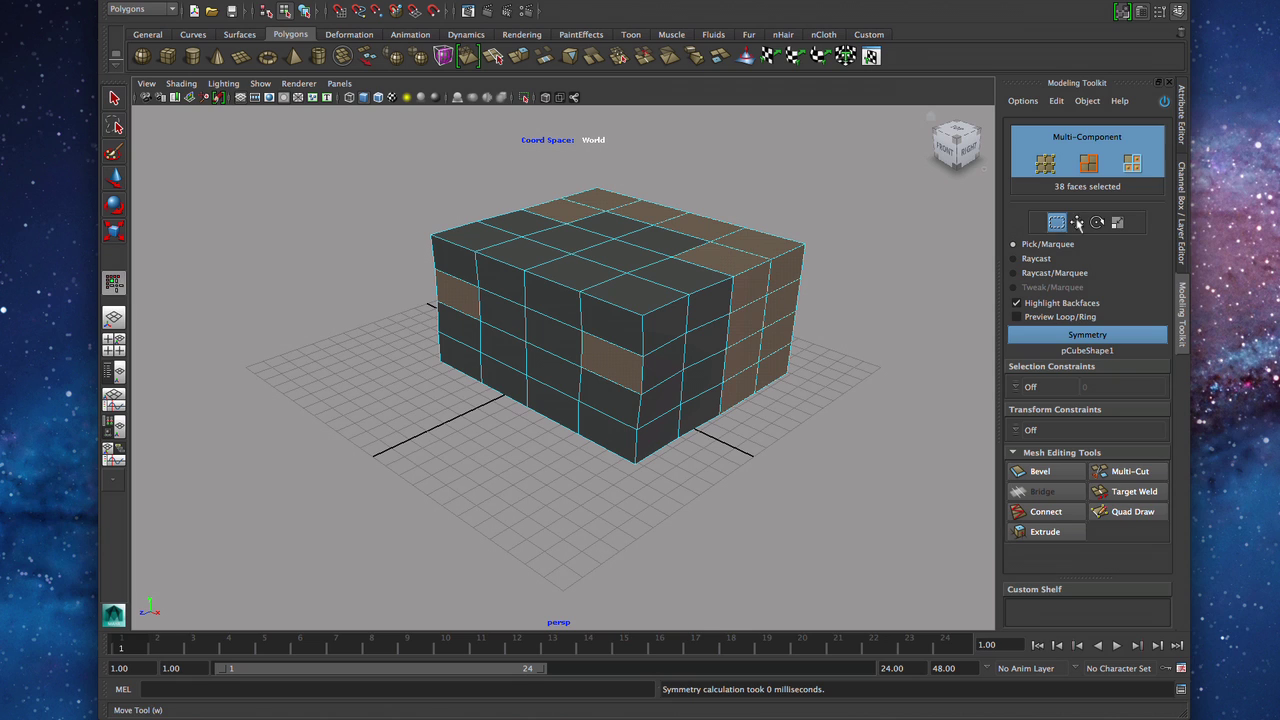
- Move the front's vertical center edge slightly forward with symmetry turned off, and re-enable symmetry from that edge
click(1076, 222)
click(527, 330)
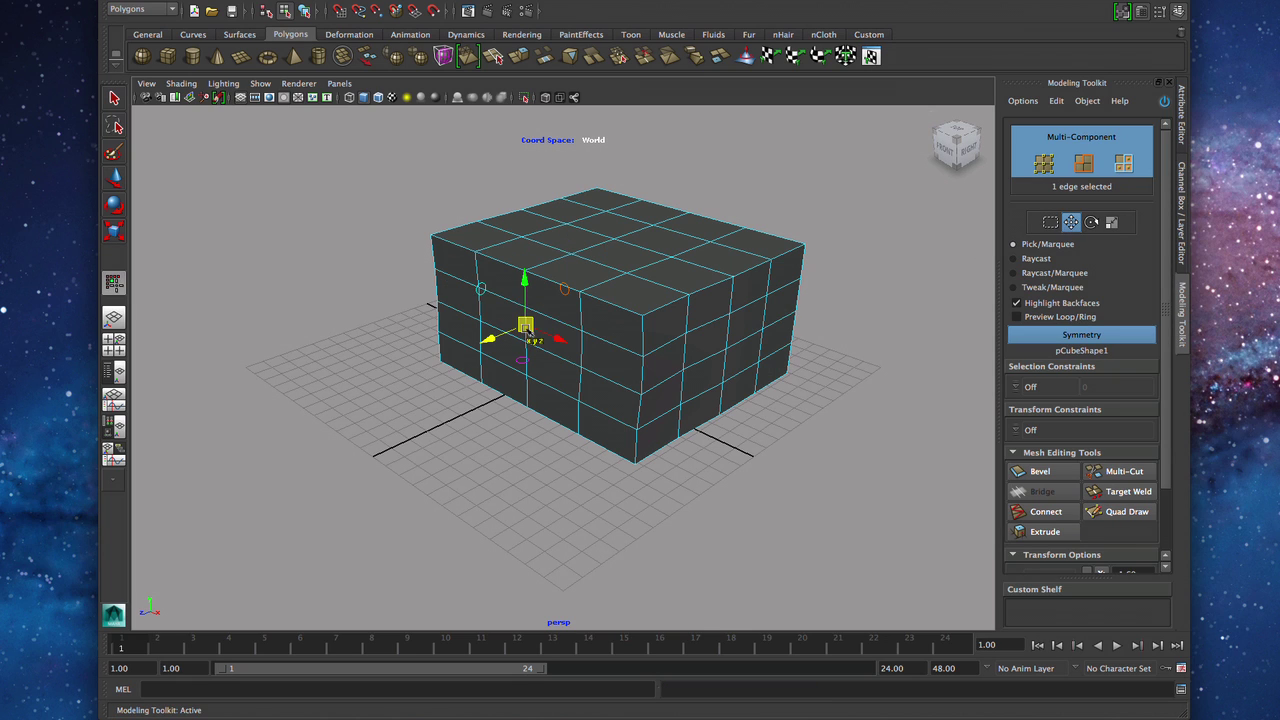
click(1065, 334)
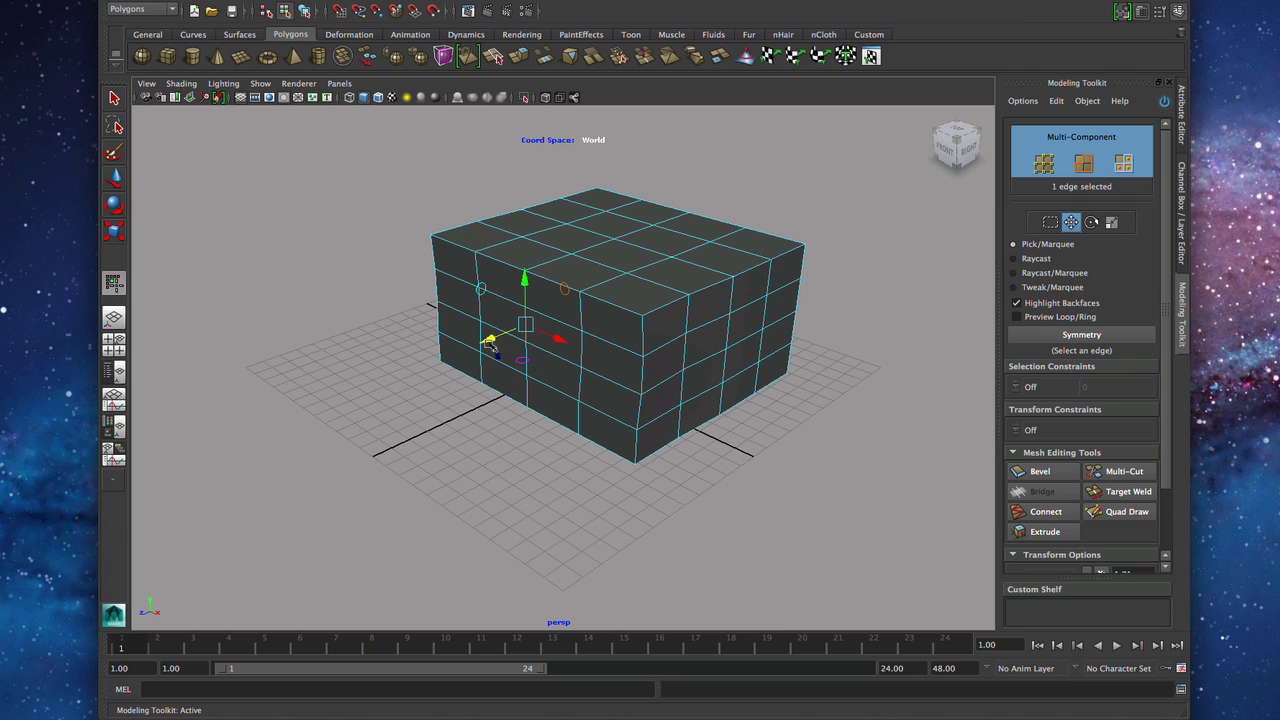
drag(490, 340, 481, 342)
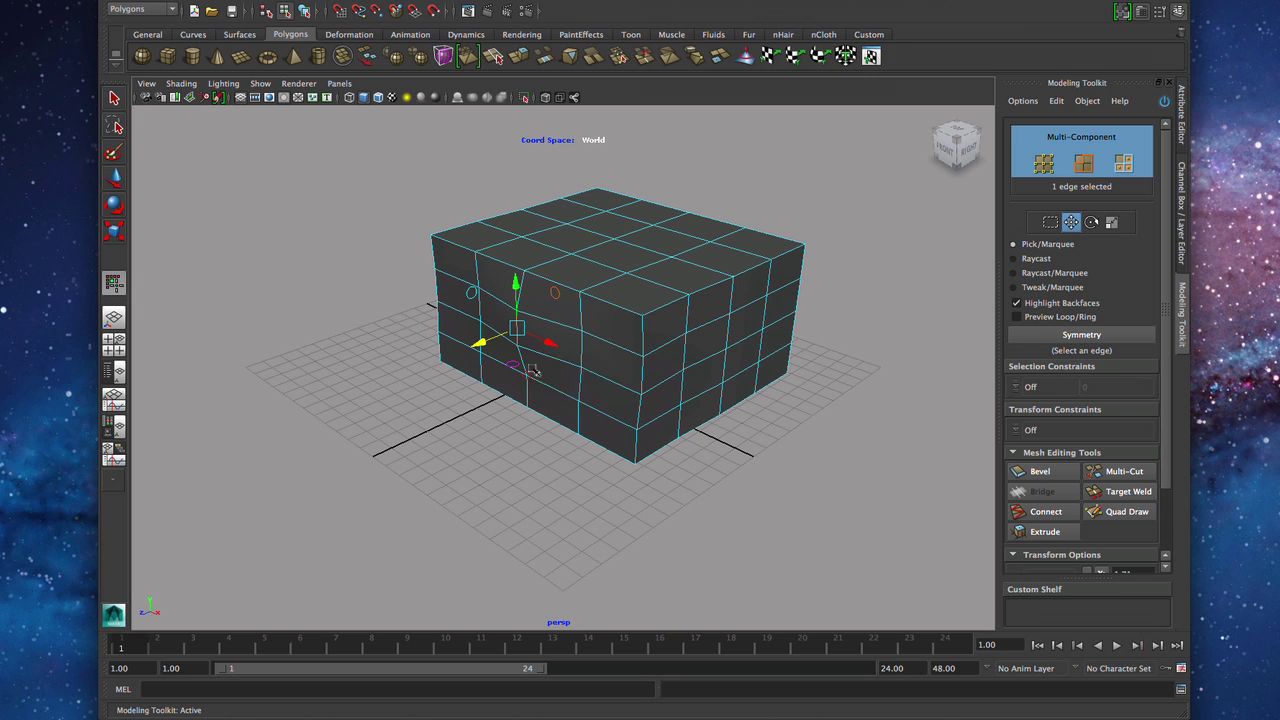
click(1086, 336)
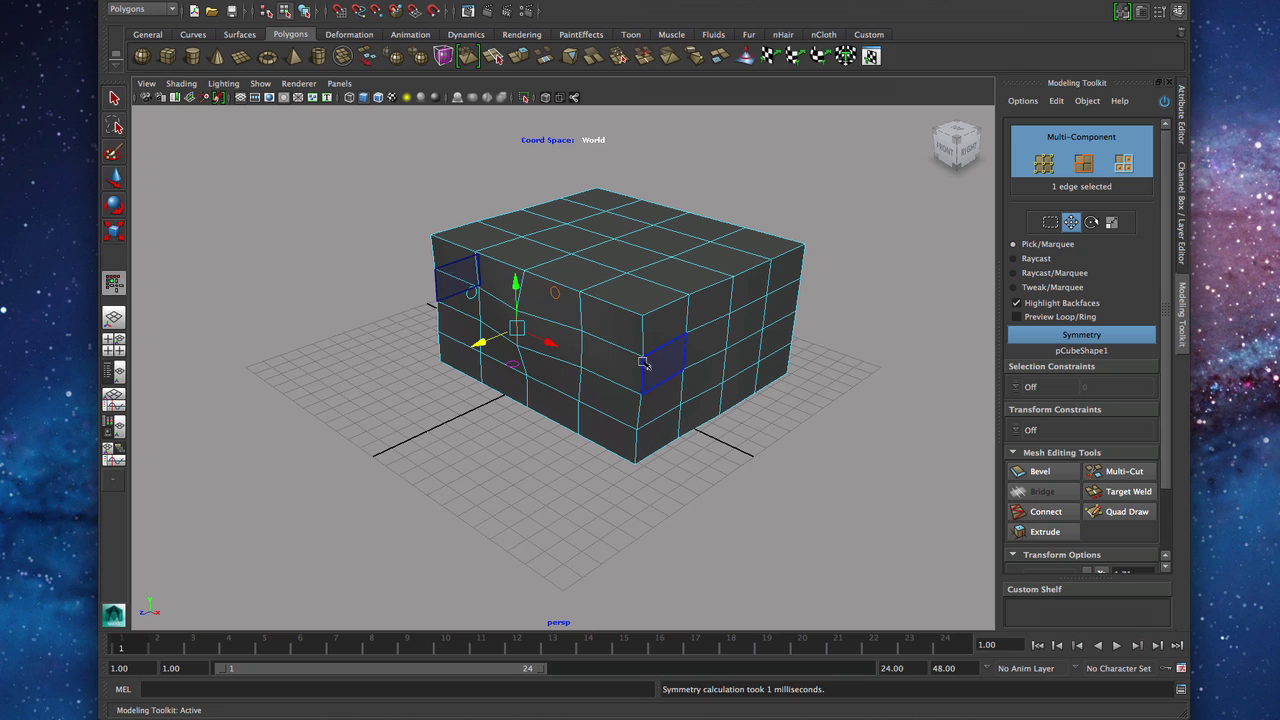
- Move the mirrored front-corner faces outward: the upper front pair slightly forward, the side pair sideways and the top pair upward
click(627, 326)
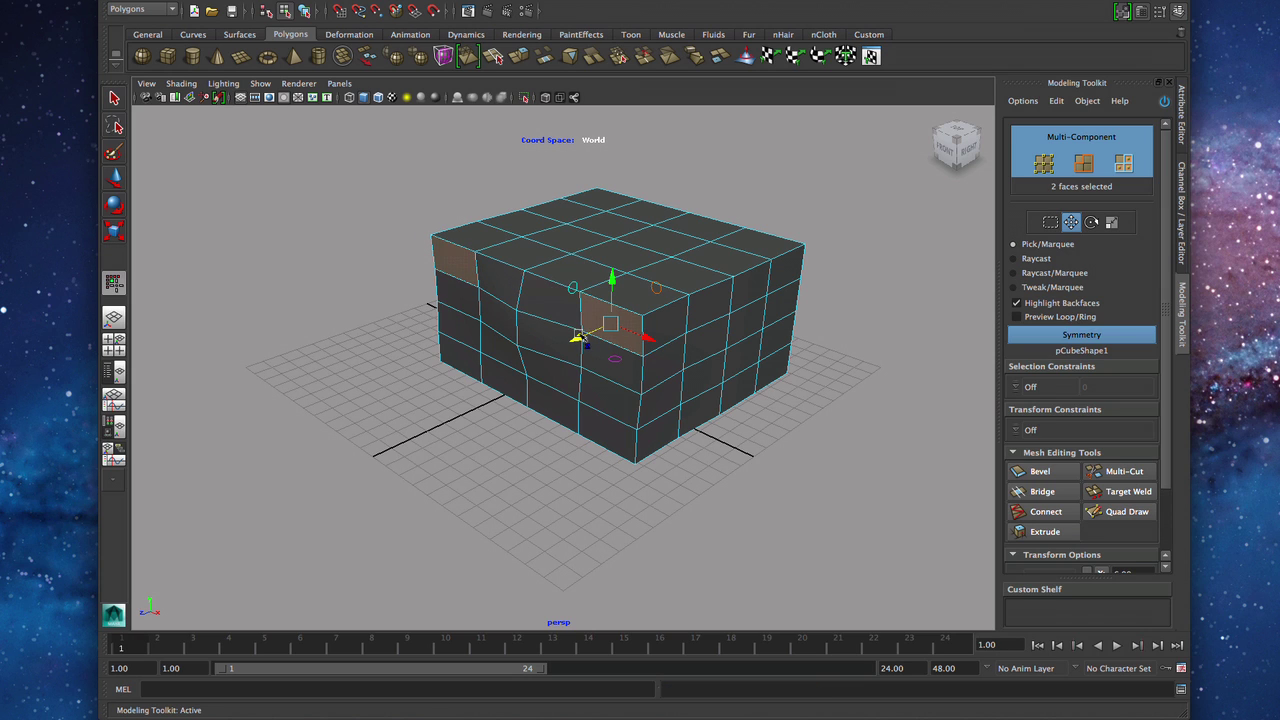
mouse_move(574, 336)
mouse_down()
mouse_move(557, 349)
mouse_move(590, 338)
mouse_up()
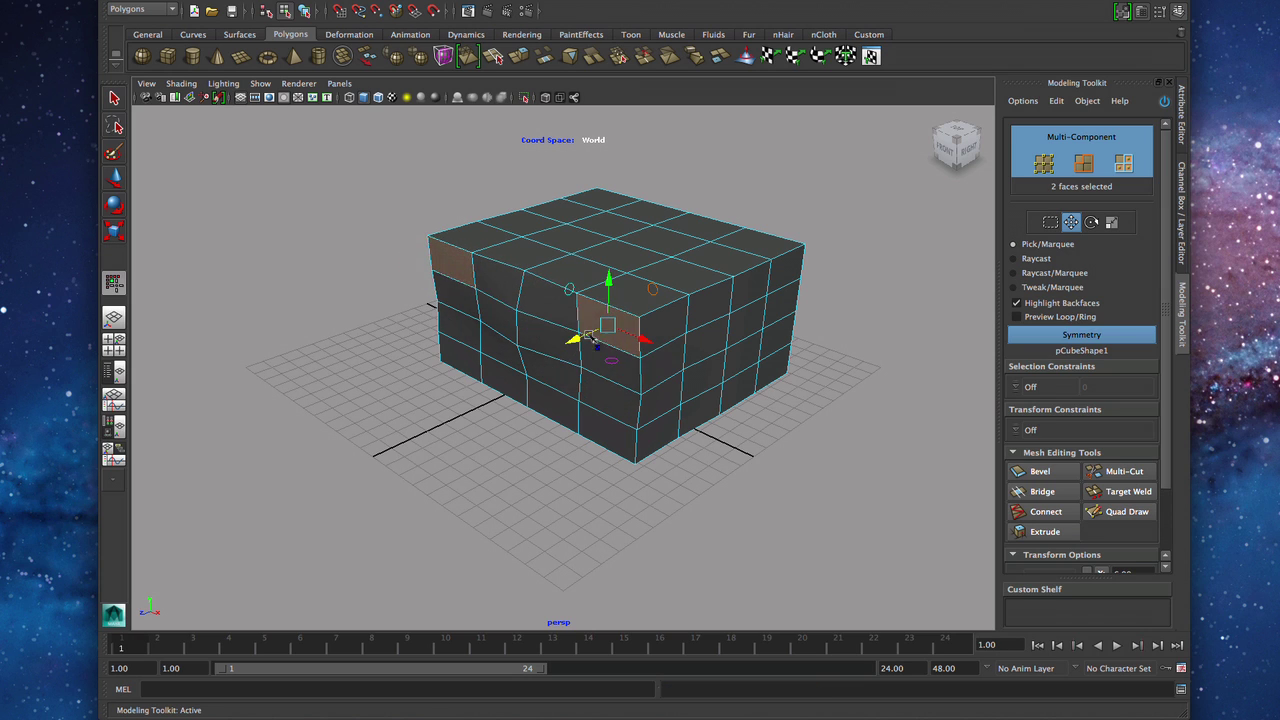
click(665, 365)
drag(708, 382, 757, 409)
click(649, 298)
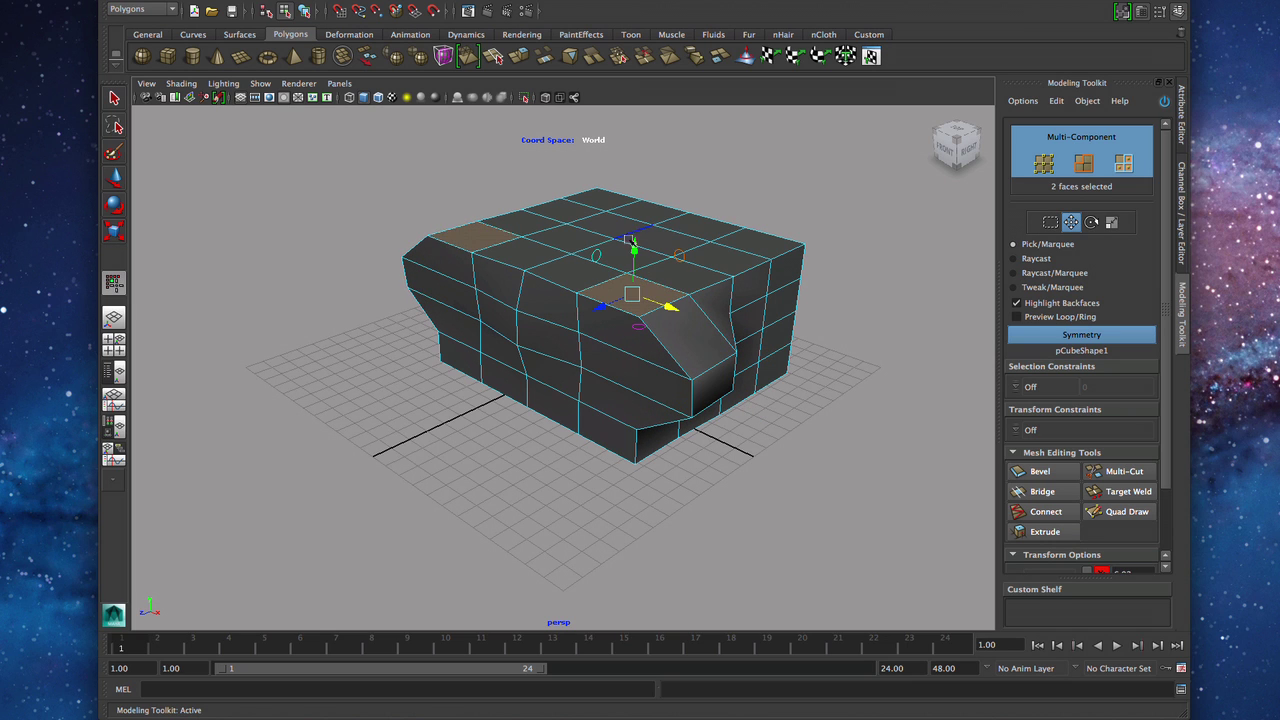
drag(634, 268, 634, 214)
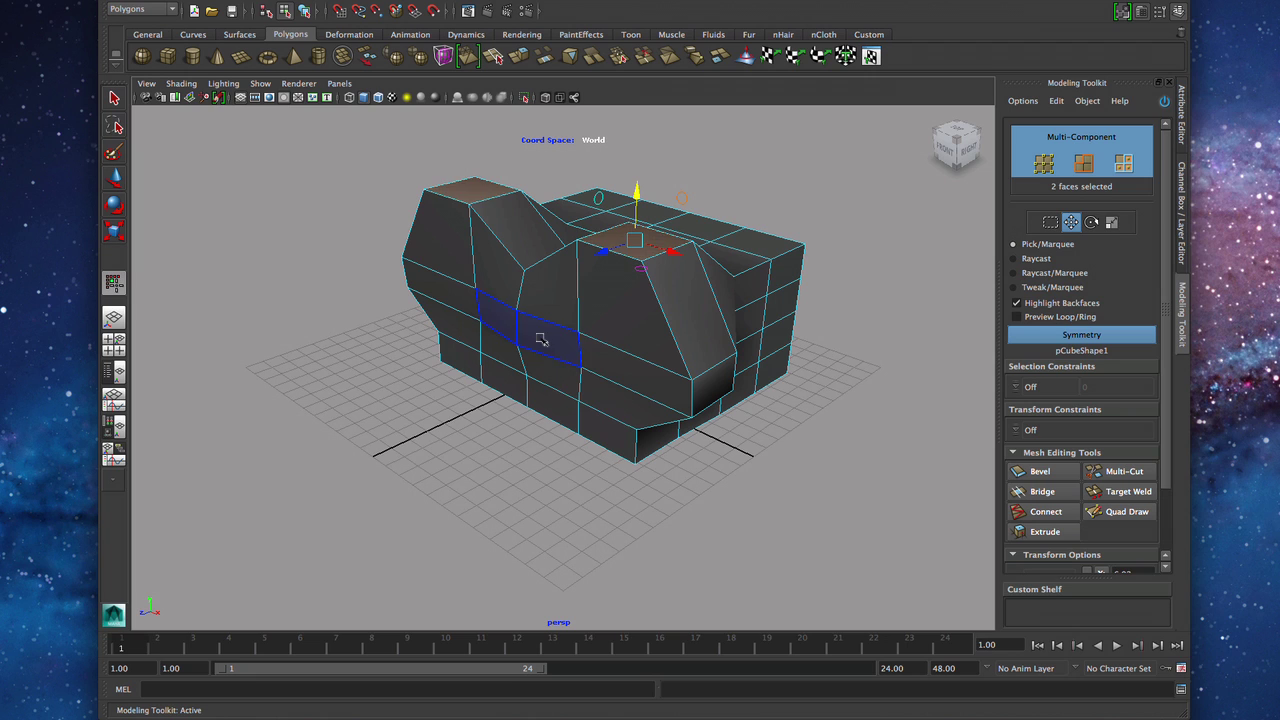
- Pull the two faces beside the front's center edge forward, and move the mirrored rear corner edges outward to the sides
click(530, 335)
drag(514, 366, 492, 365)
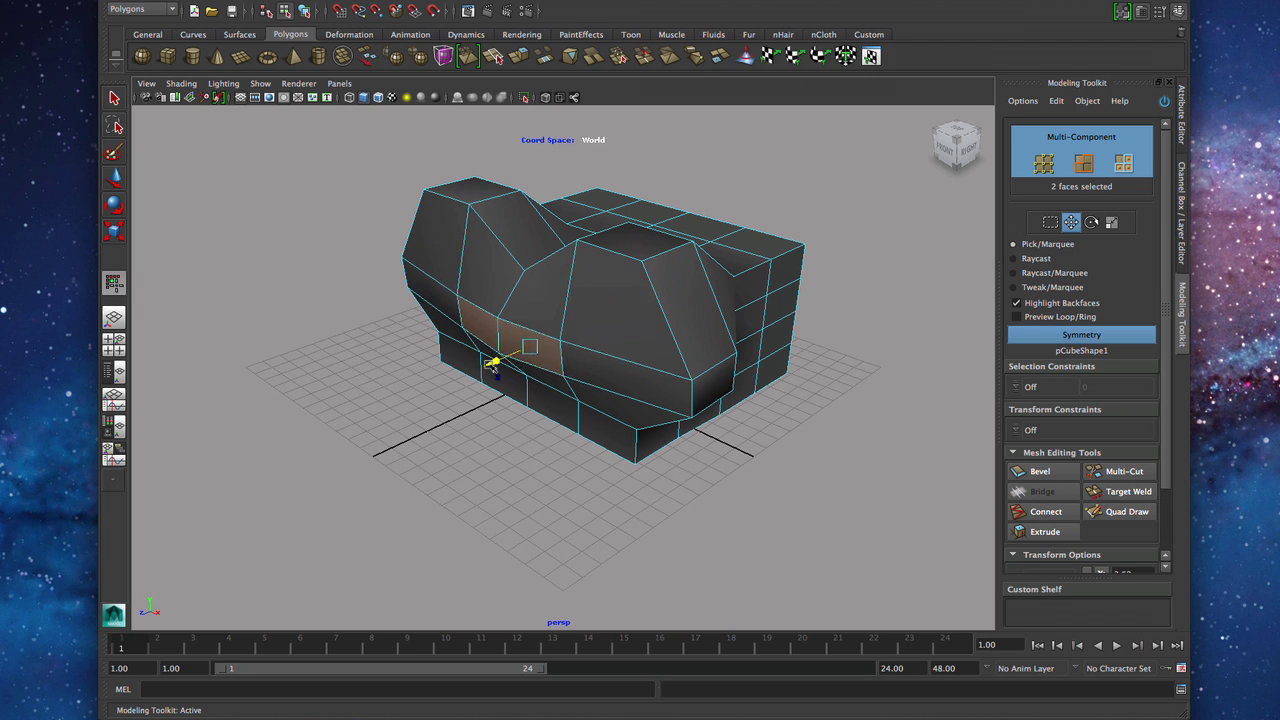
click(798, 295)
drag(846, 305, 903, 331)
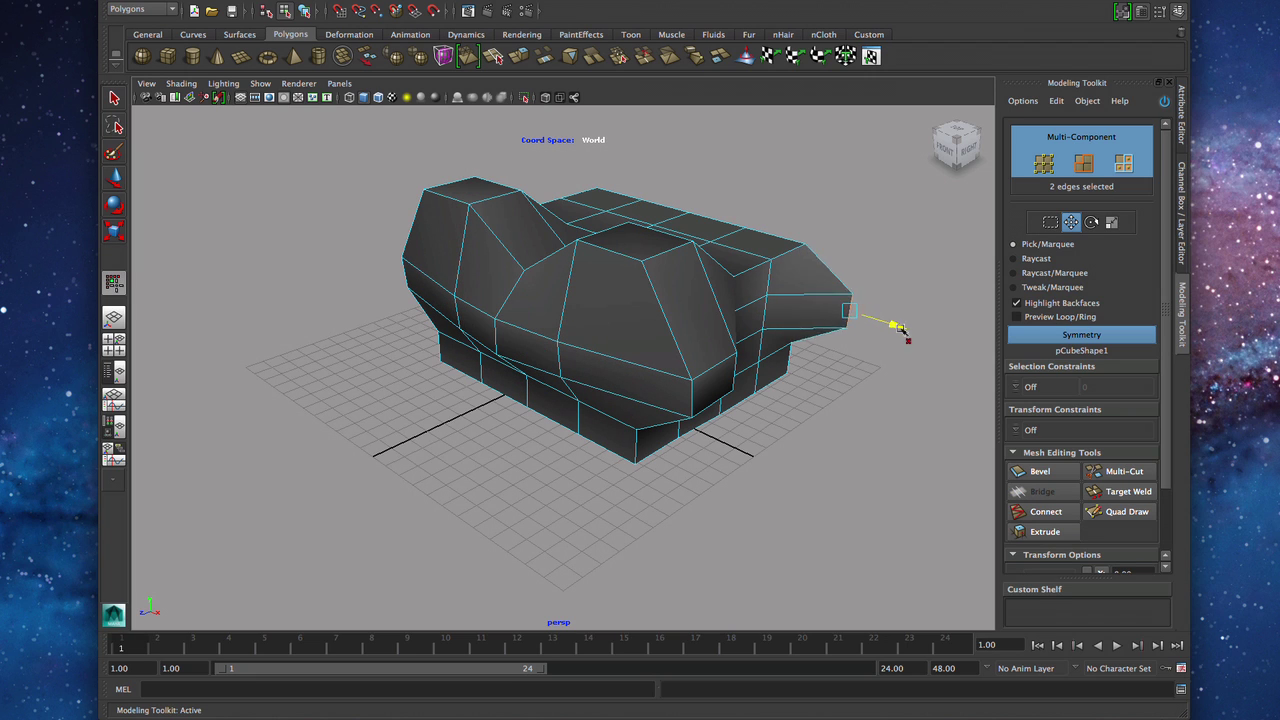
- Extrude the mirrored sloping side faces near the front corners by 5.5 in local Z
click(700, 308)
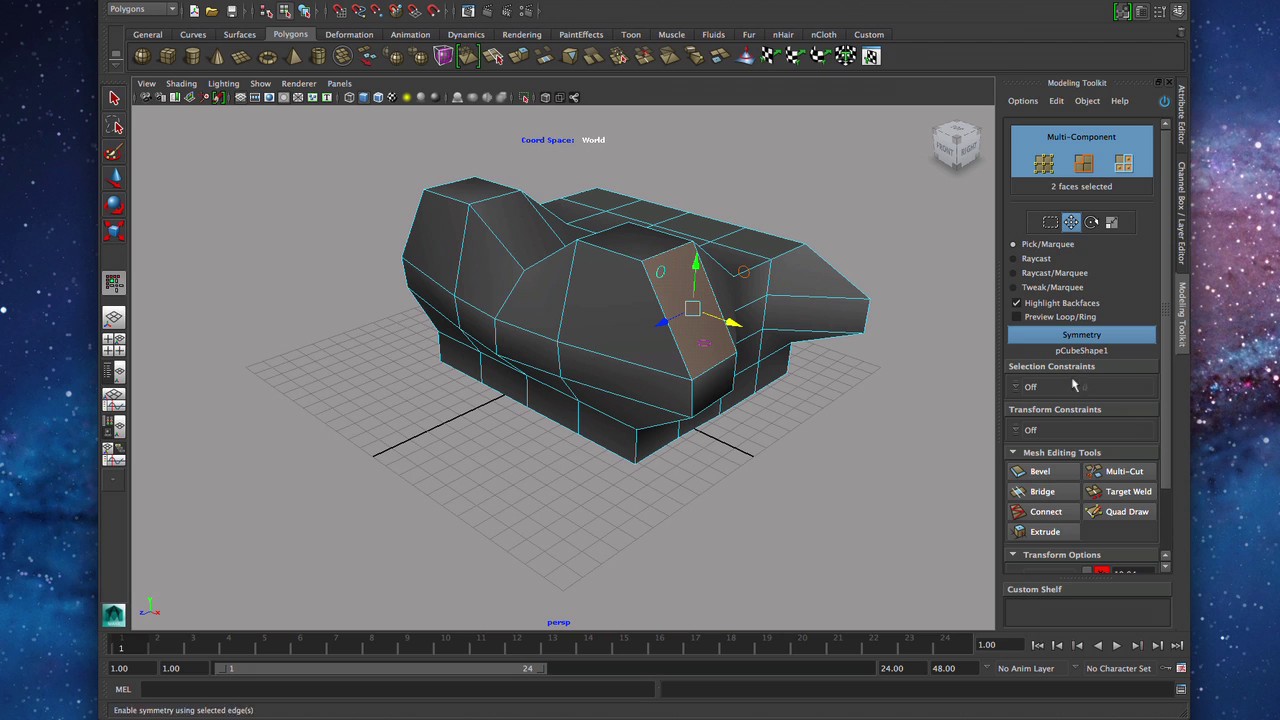
click(1040, 531)
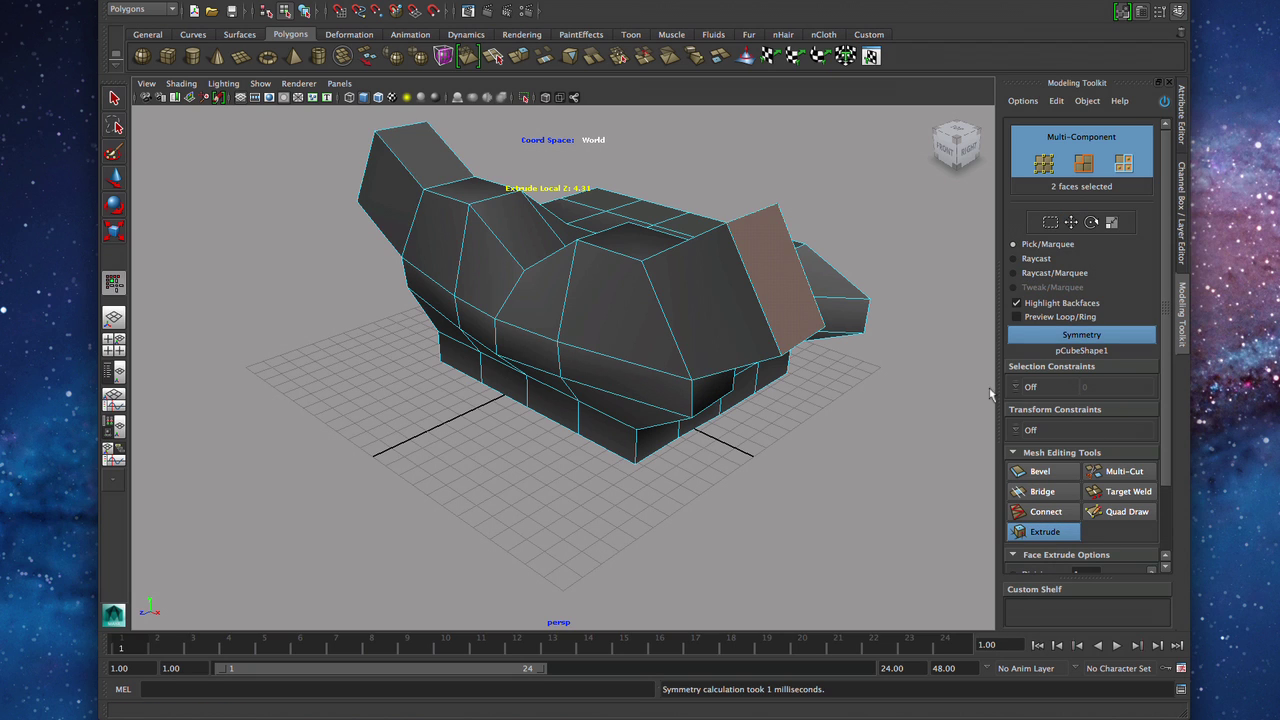
drag(869, 394, 891, 396)
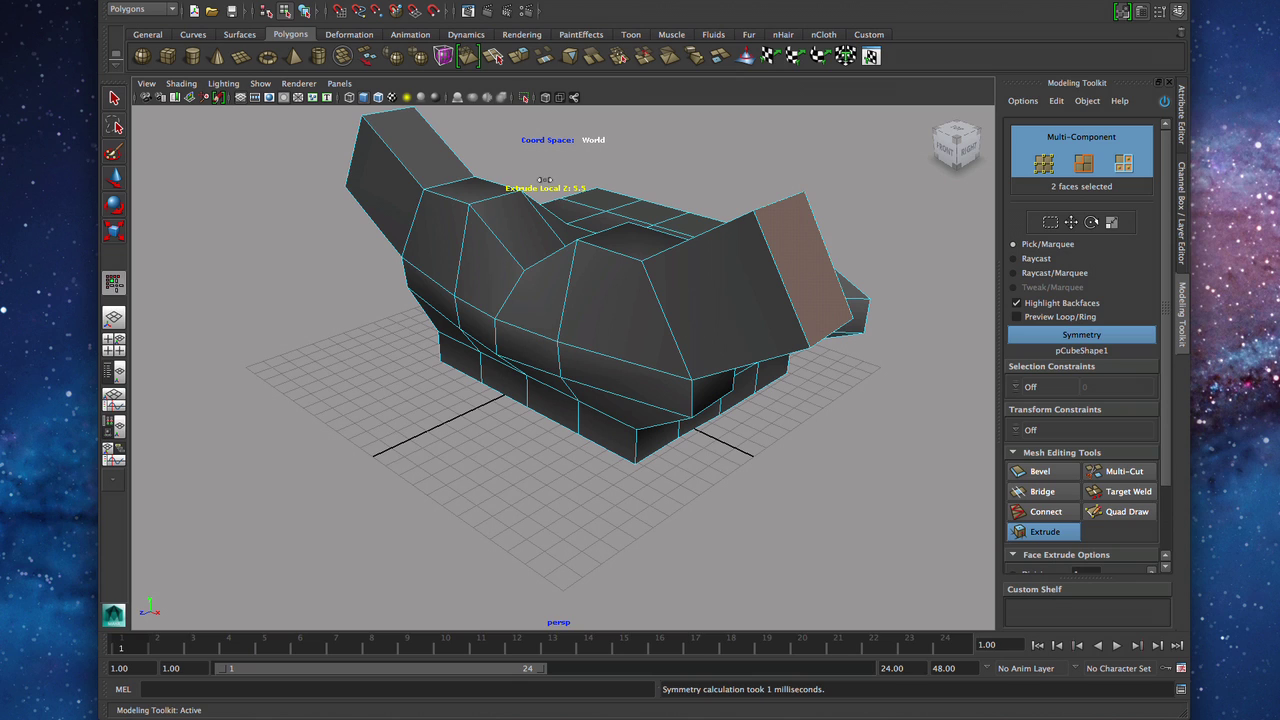
- Delete the whole cube model in object mode and draw a large polygon sphere centered on the grid
key(F8)
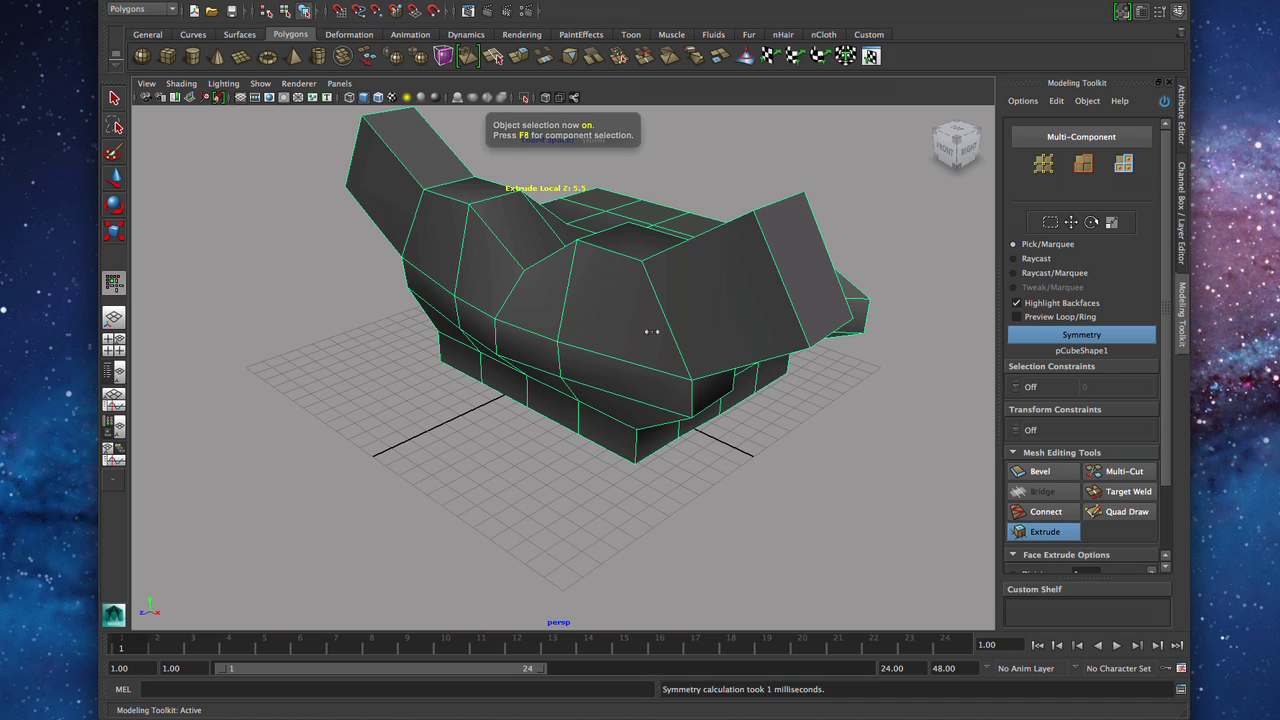
key(Delete)
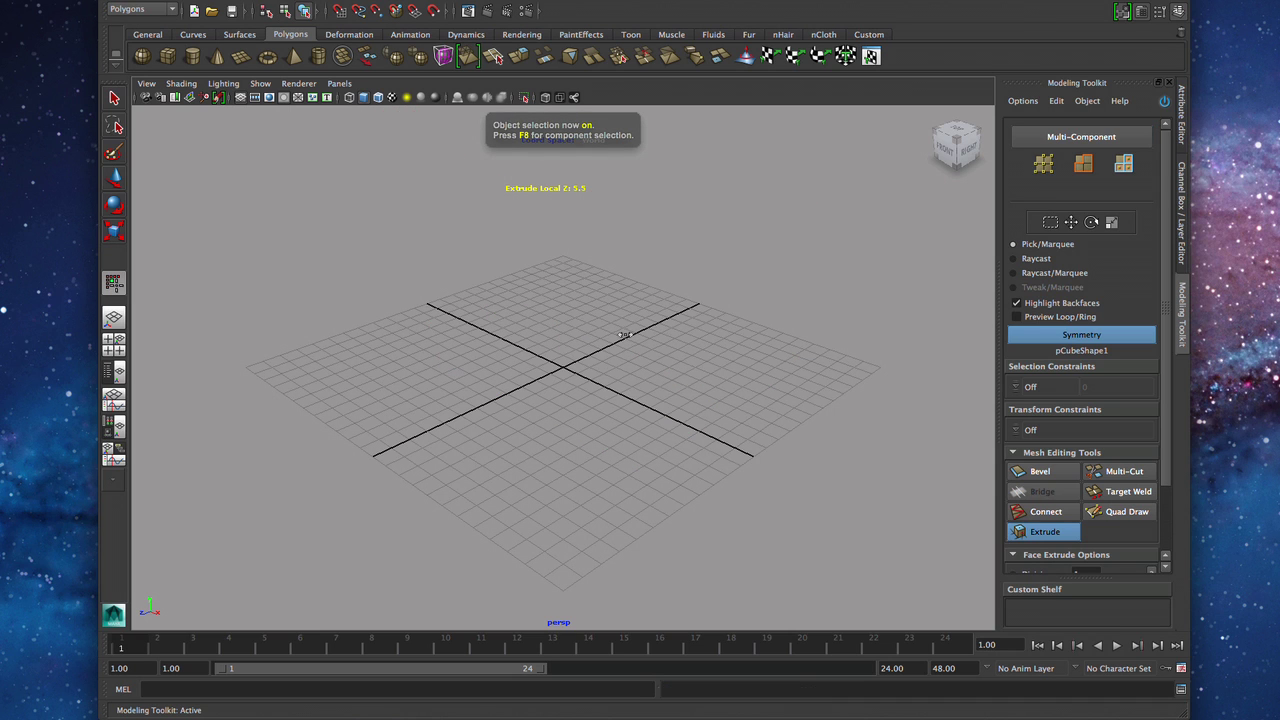
click(143, 56)
drag(560, 370, 671, 434)
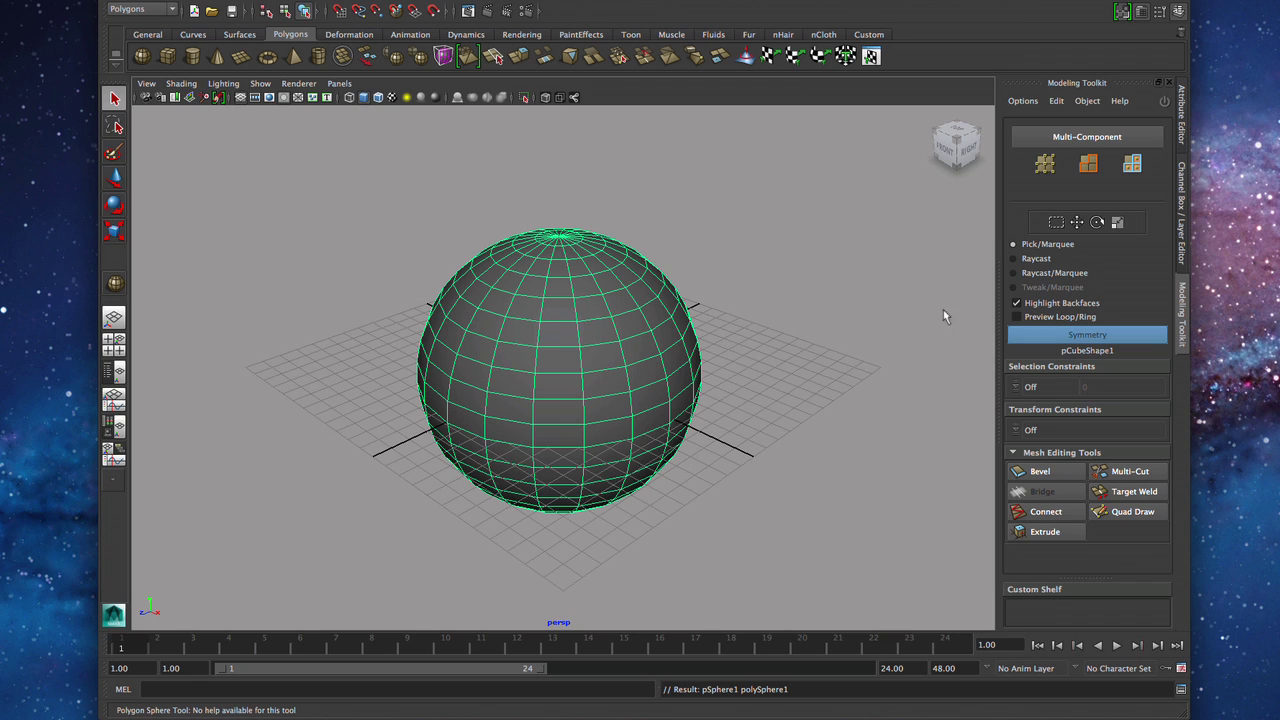
- Reactivate the Modeling Toolkit and enable symmetry on the sphere from a vertical edge at the middle of its front
click(1164, 103)
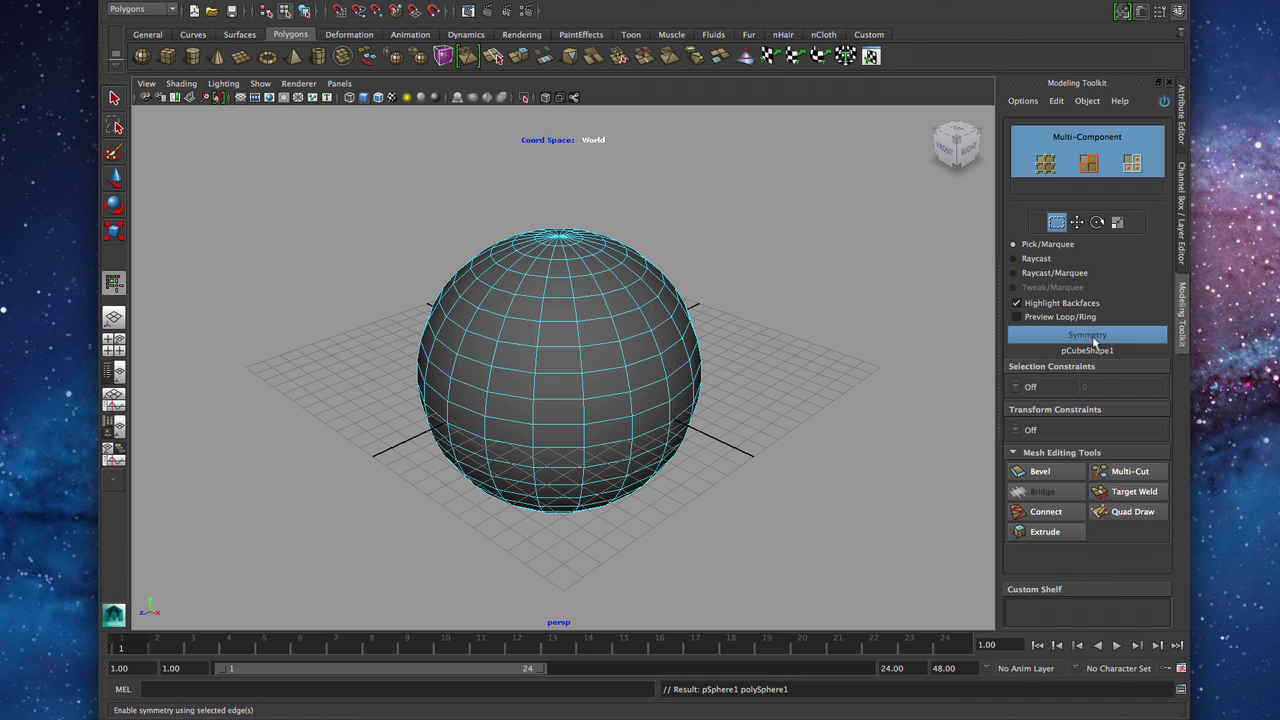
click(583, 362)
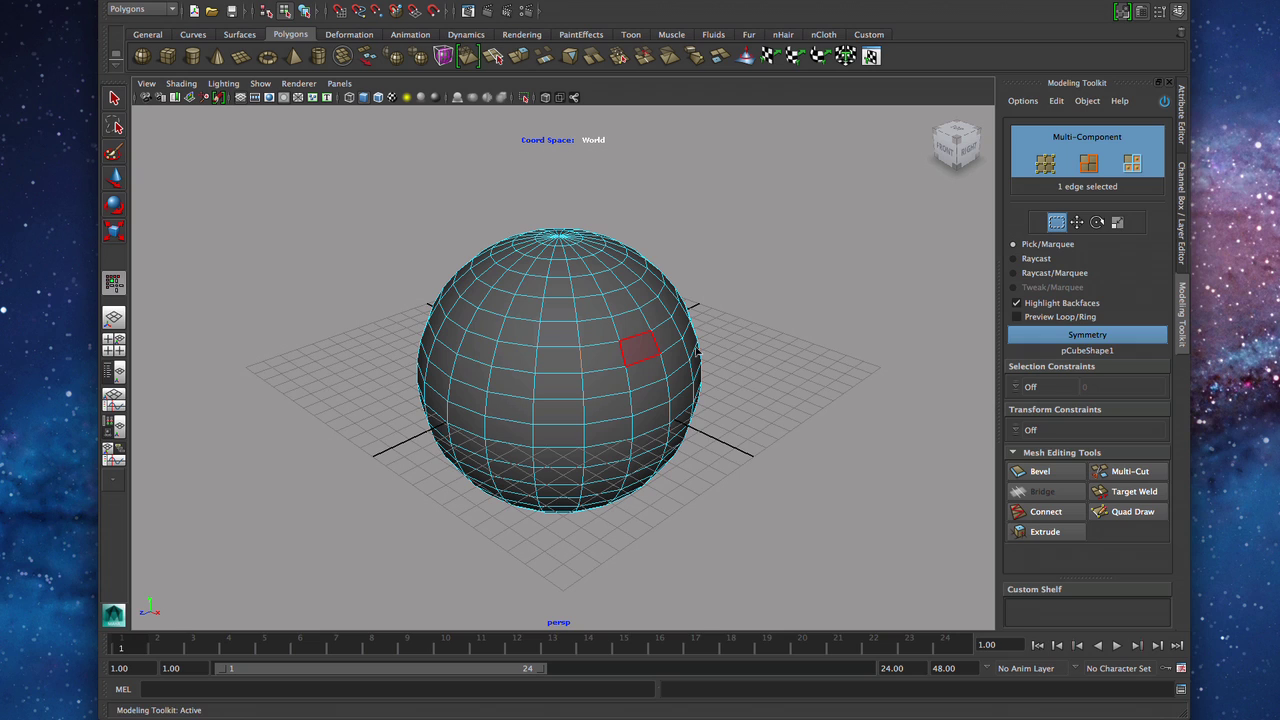
click(1104, 336)
click(1104, 336)
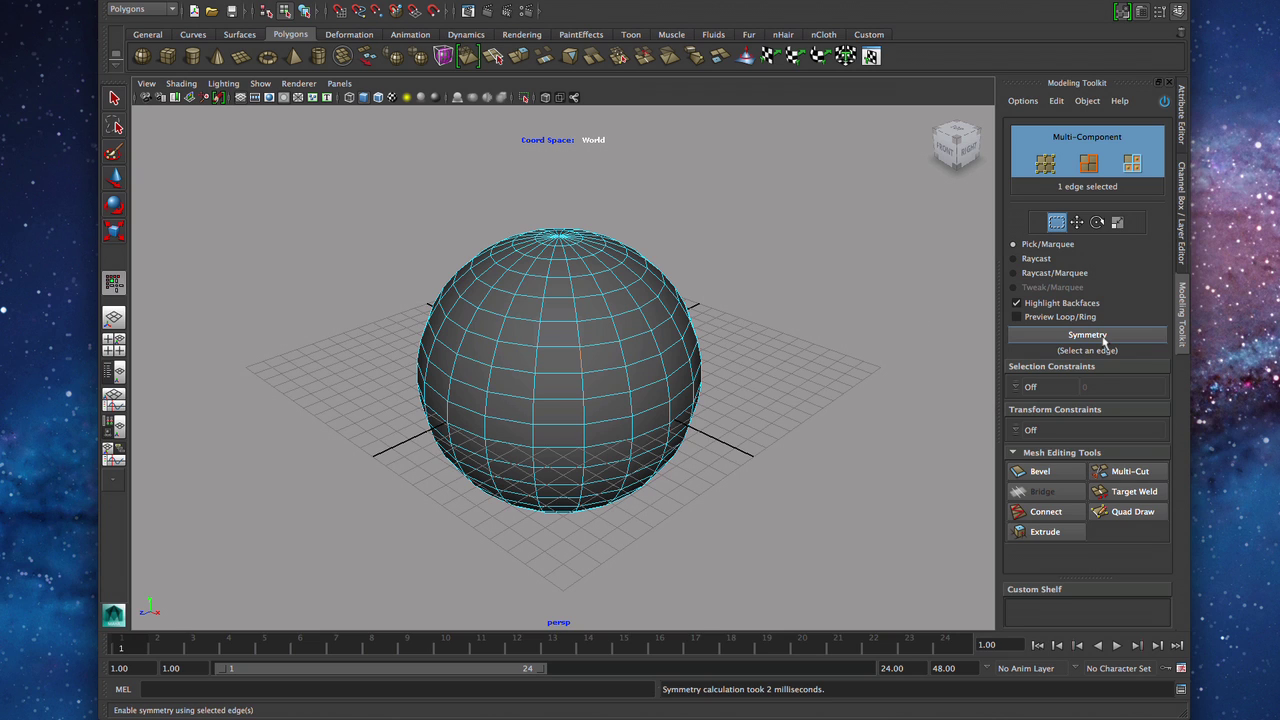
click(1104, 336)
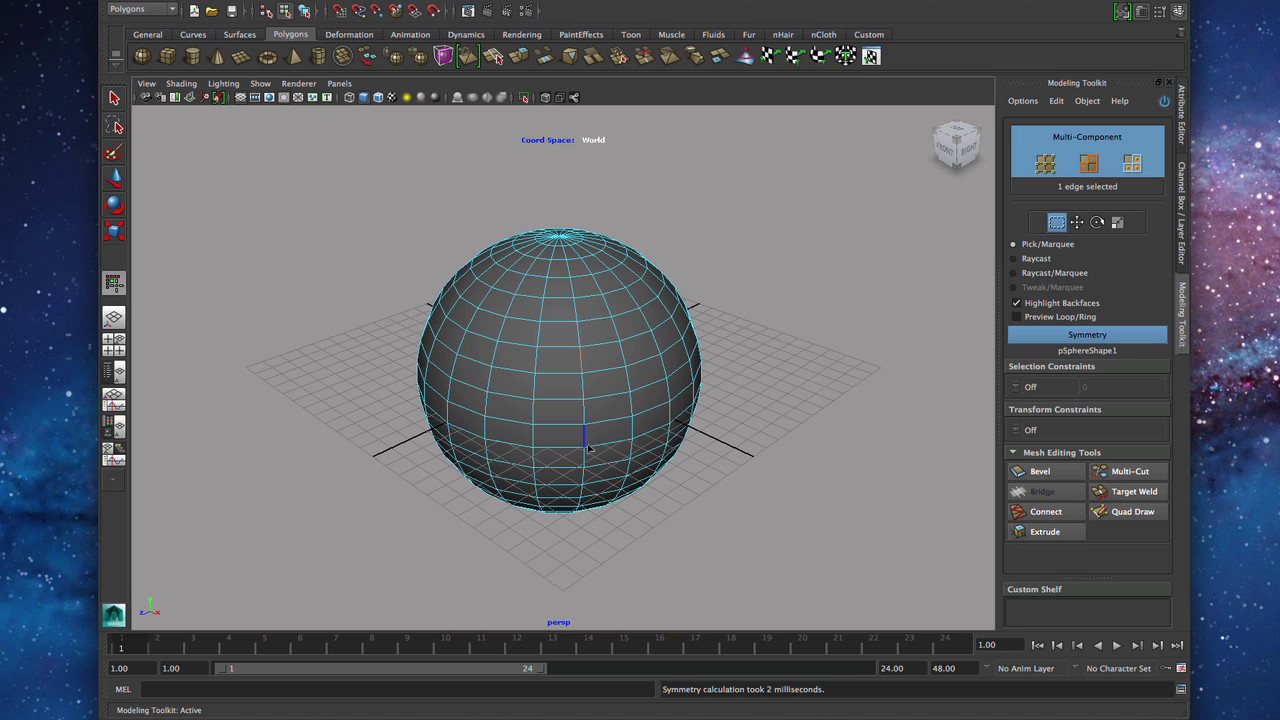
- Extrude the mirrored pair of faces on either side of the sphere's symmetry edge by 5.5 in local Z
click(645, 352)
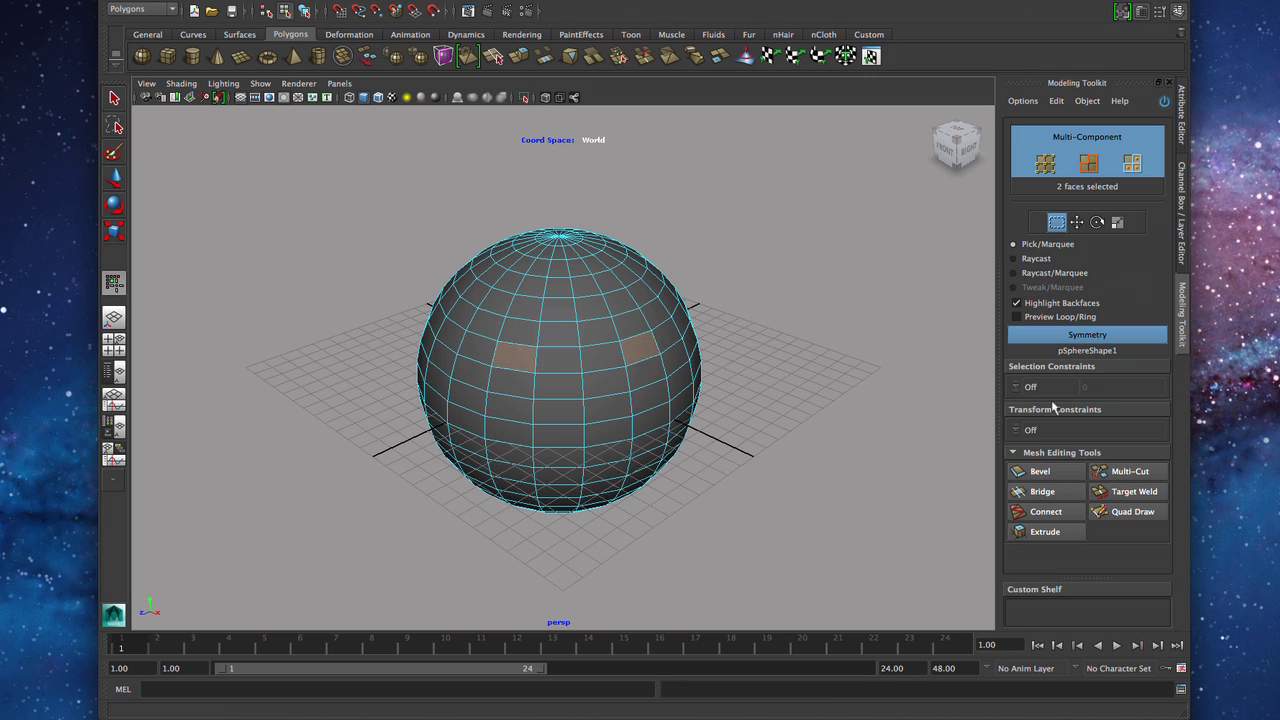
click(1045, 532)
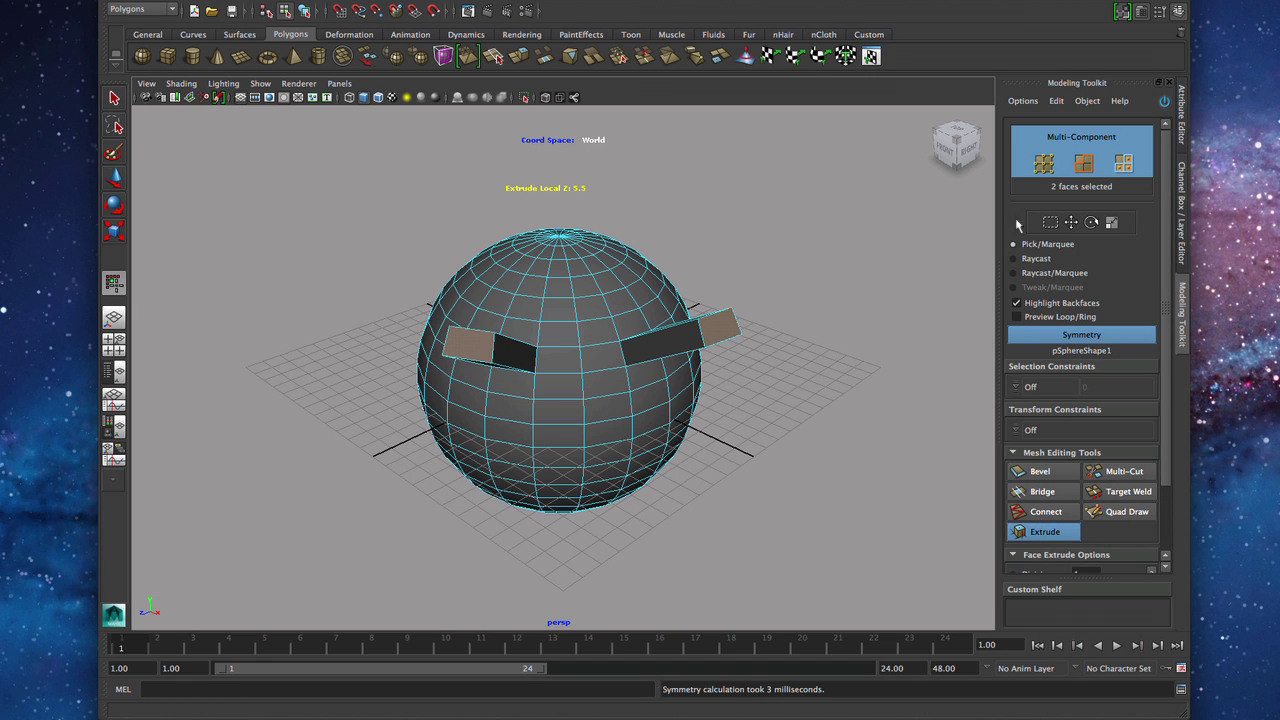
key(q)
- Select a mirrored patch of faces on each upper side of the sphere and move both patches upward and outward
mouse_move(641, 231)
mouse_down()
mouse_move(634, 285)
mouse_move(616, 304)
mouse_up()
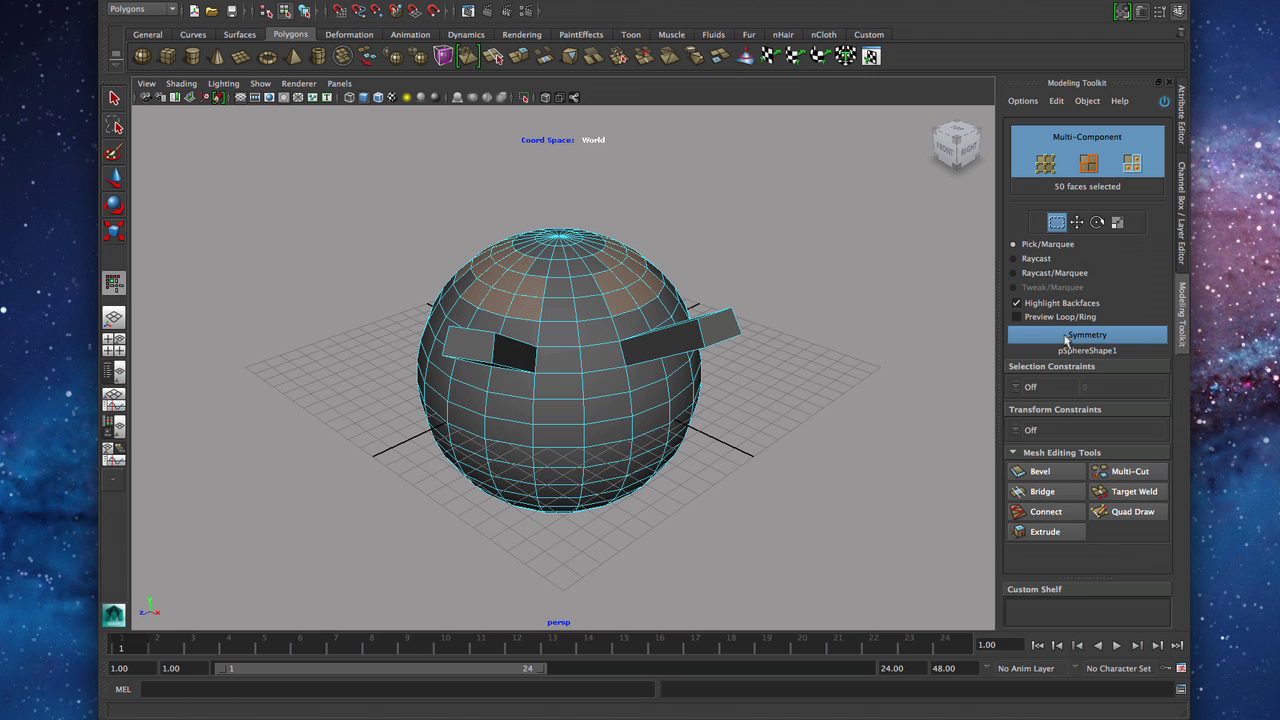
click(1077, 222)
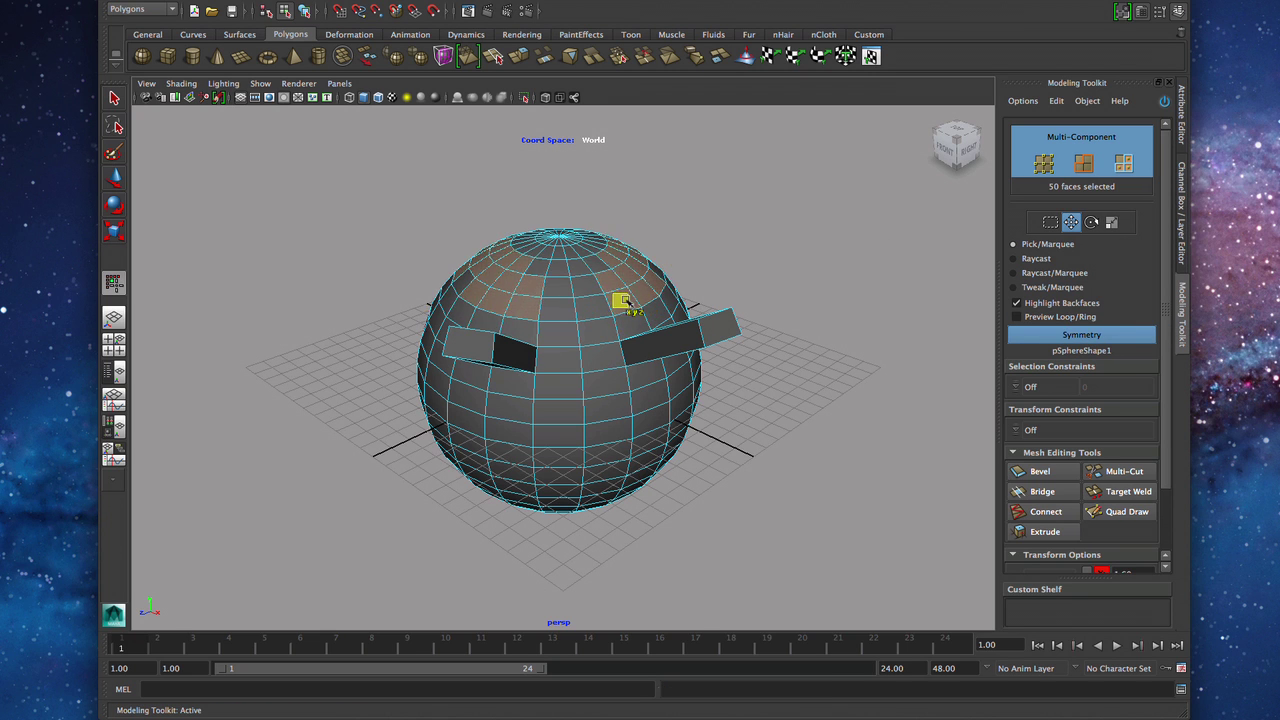
drag(621, 300, 695, 156)
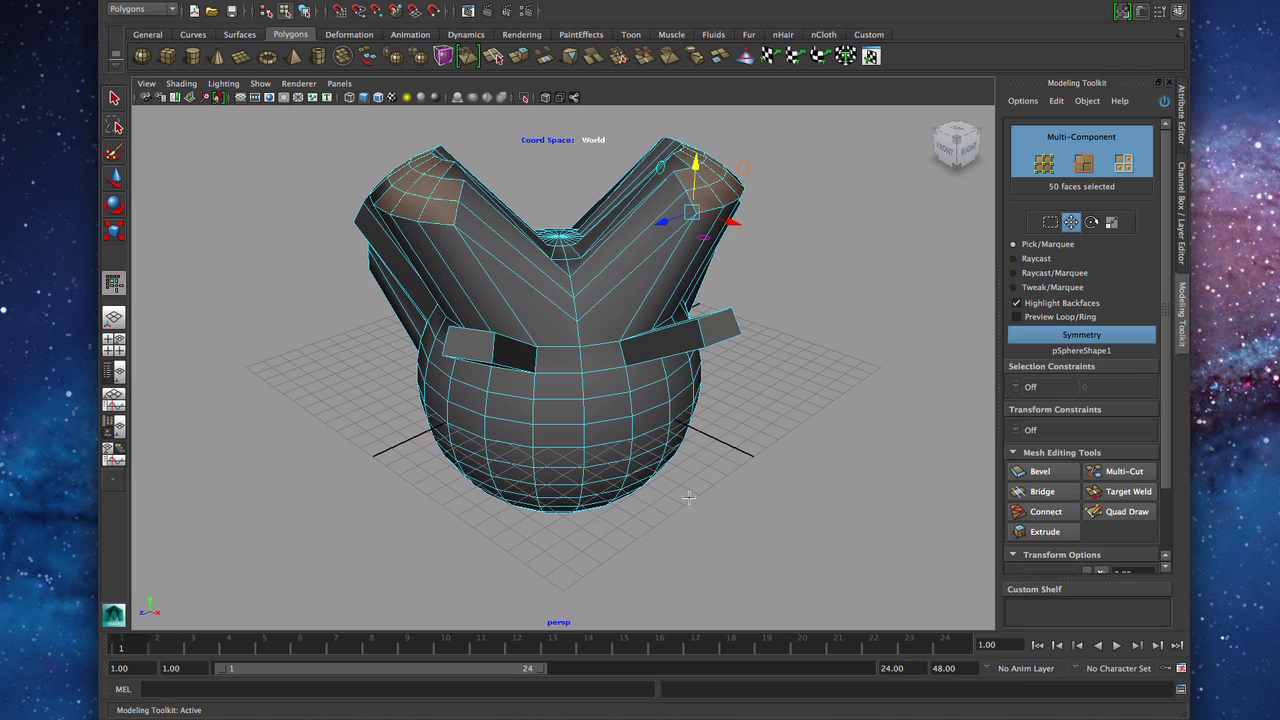